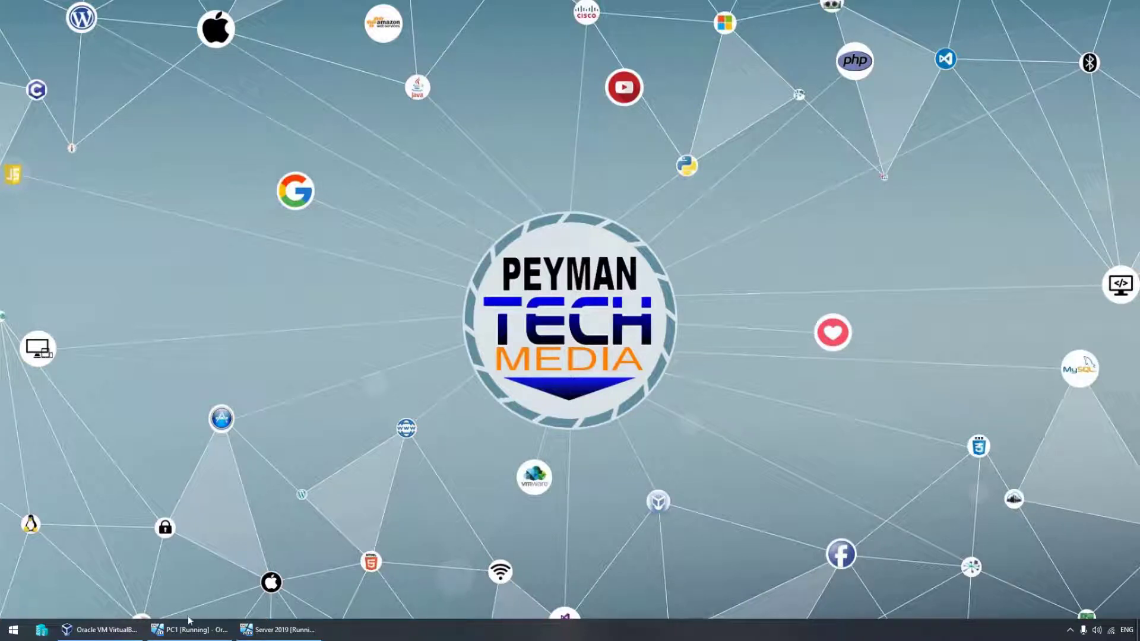
Step: Open VirtualBox Manager and bring the running PC1 VM window to the front
left_click(95, 637)
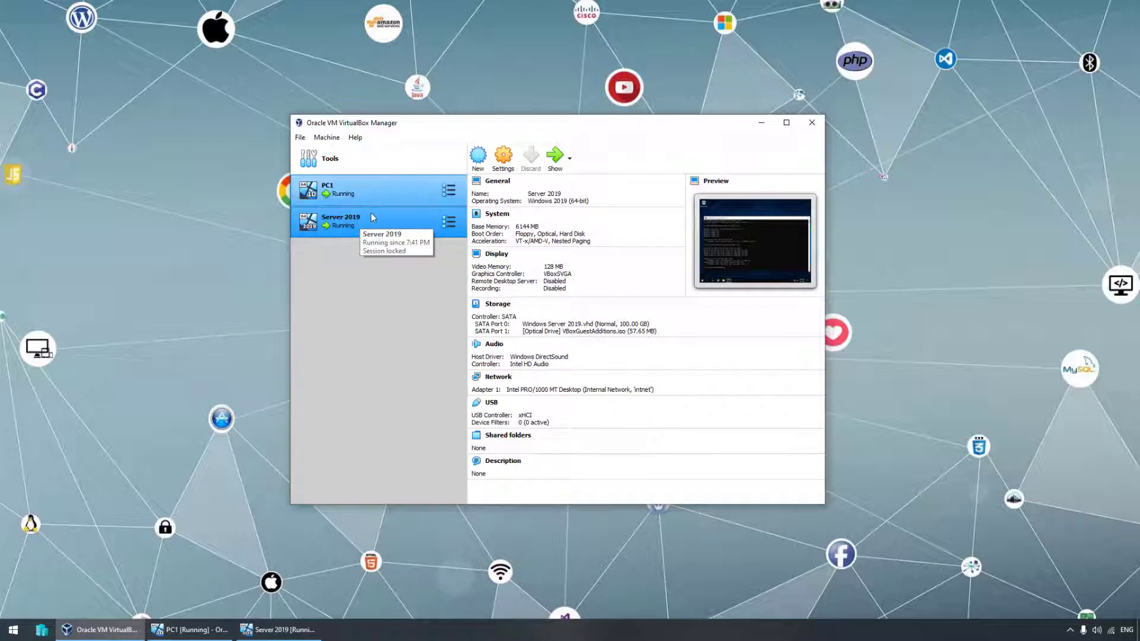
left_click(202, 630)
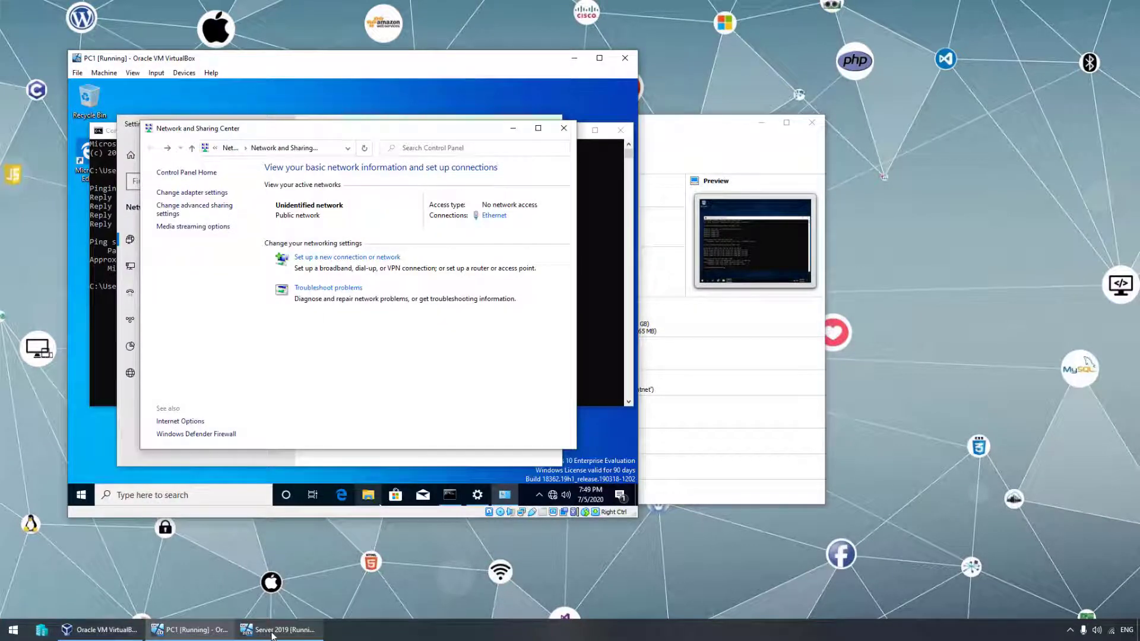
Step: Bring the Server 2019 VM forward, minimize PC1, and close the server's old Command Prompt
left_click(254, 632)
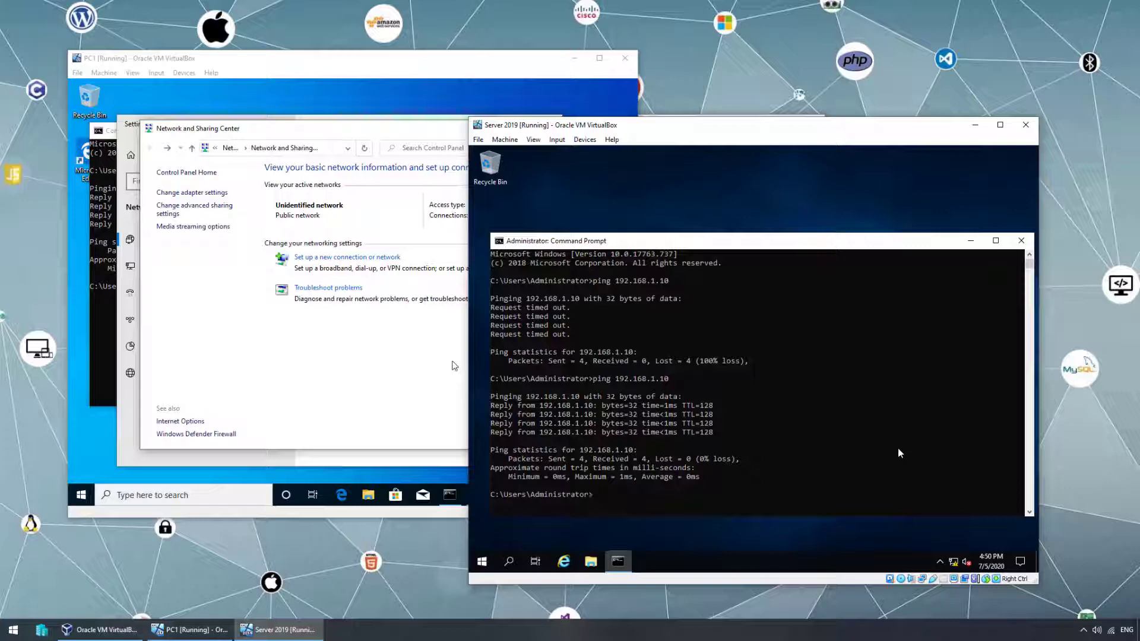
left_click_drag(683, 125, 532, 82)
left_click(580, 83)
left_click(574, 58)
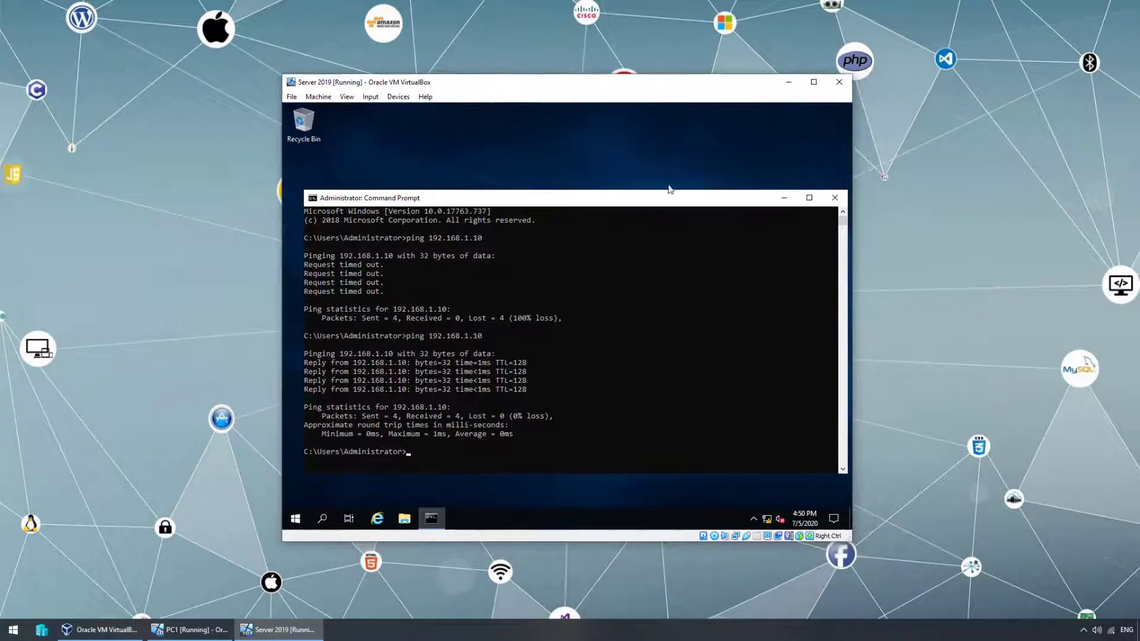
left_click(836, 198)
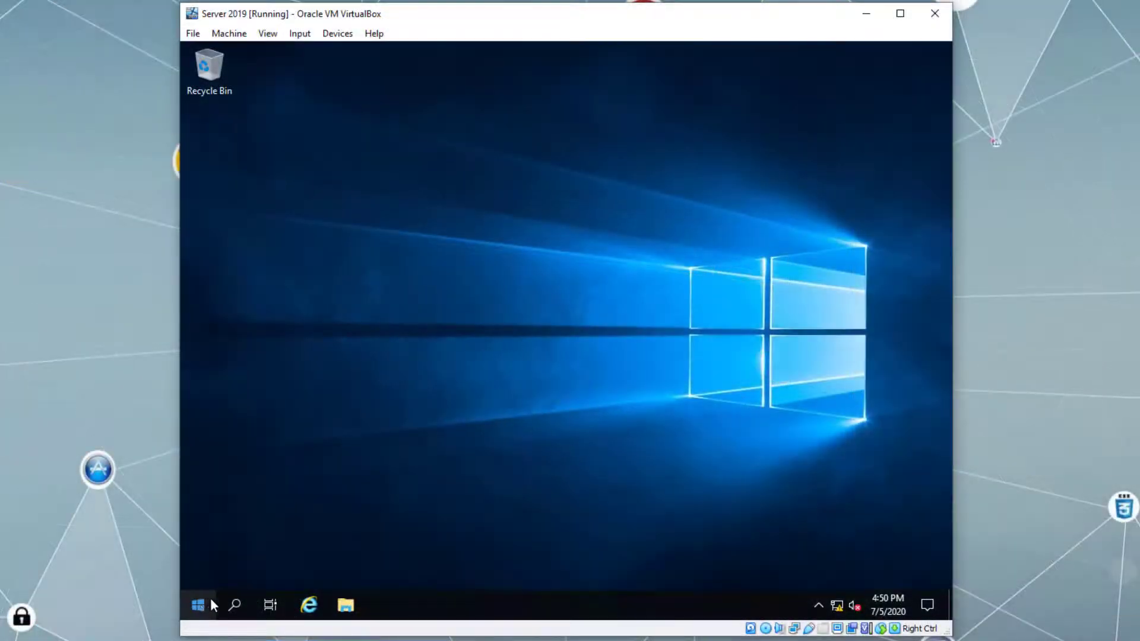
Step: Open a new Command Prompt on the server and run hostname, which returns WIN-748CNQJESN4
left_click(199, 605)
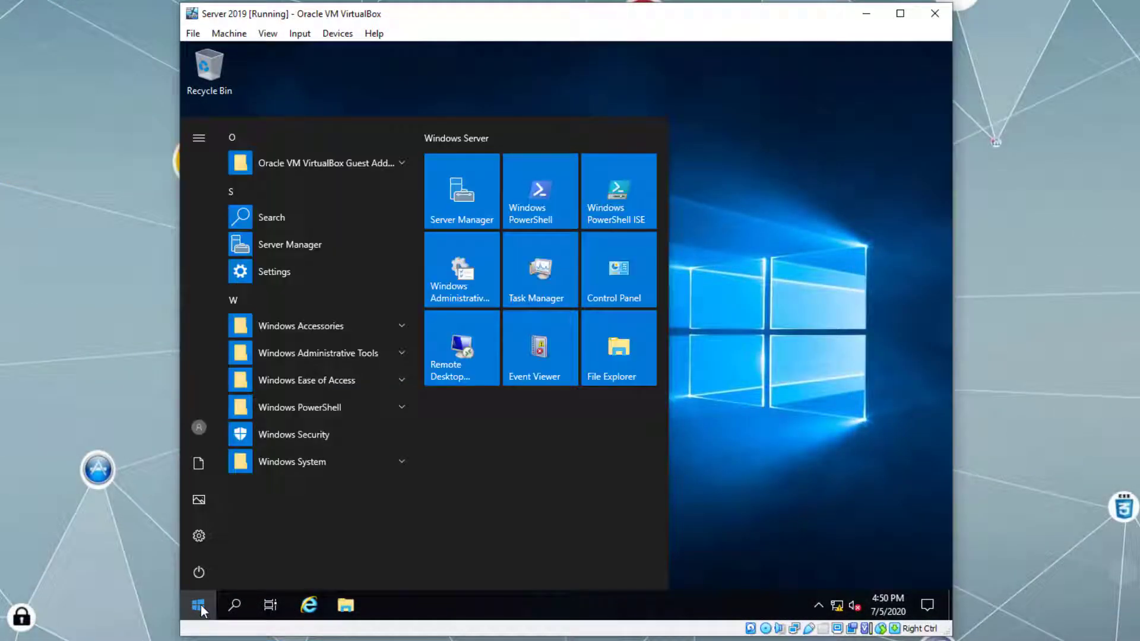
type("cmd")
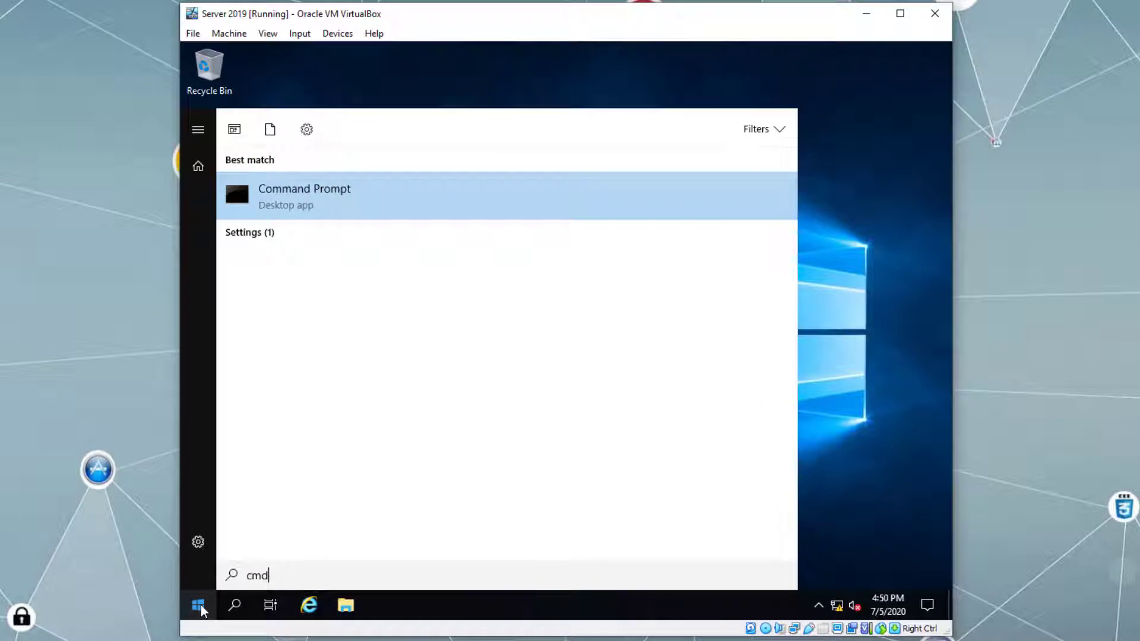
key("Return")
type("hostname")
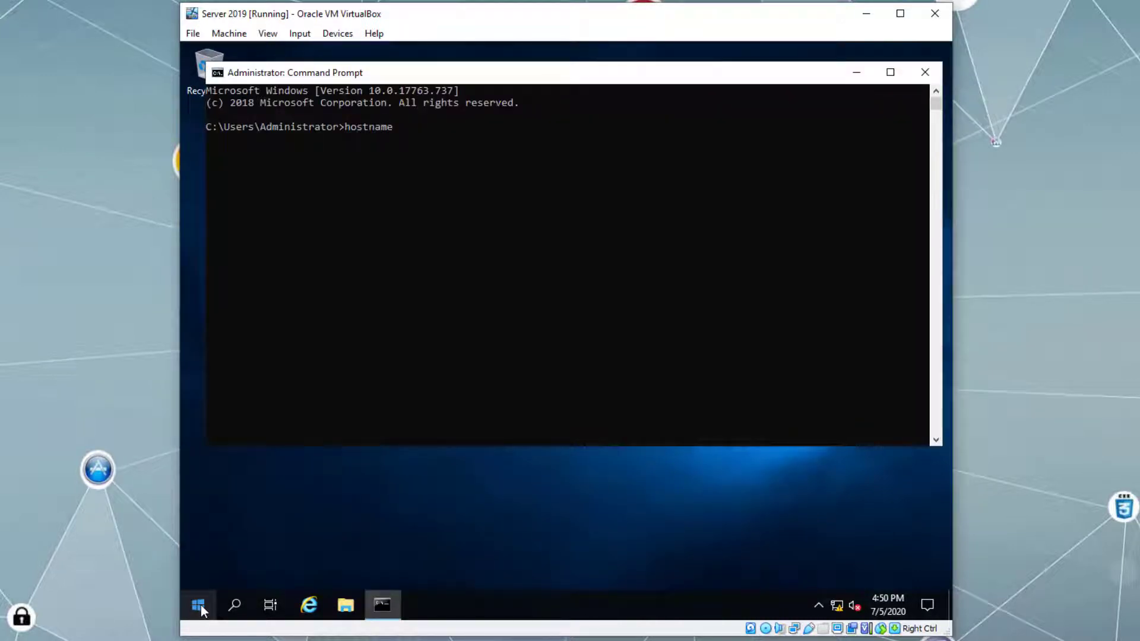
key("Return")
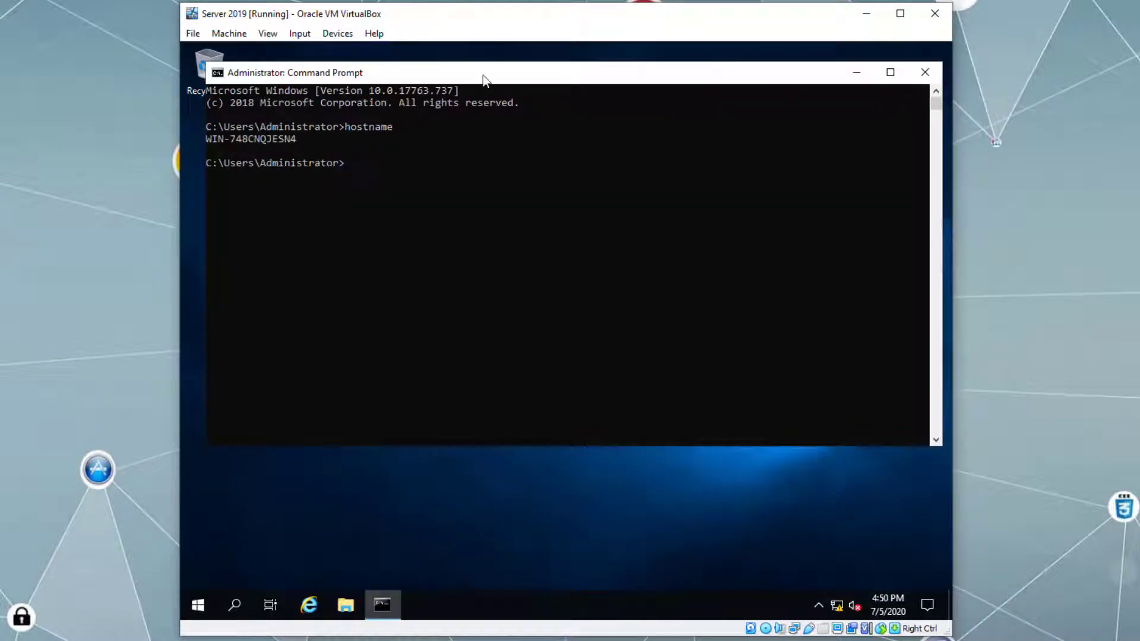
left_click_drag(486, 102, 482, 138)
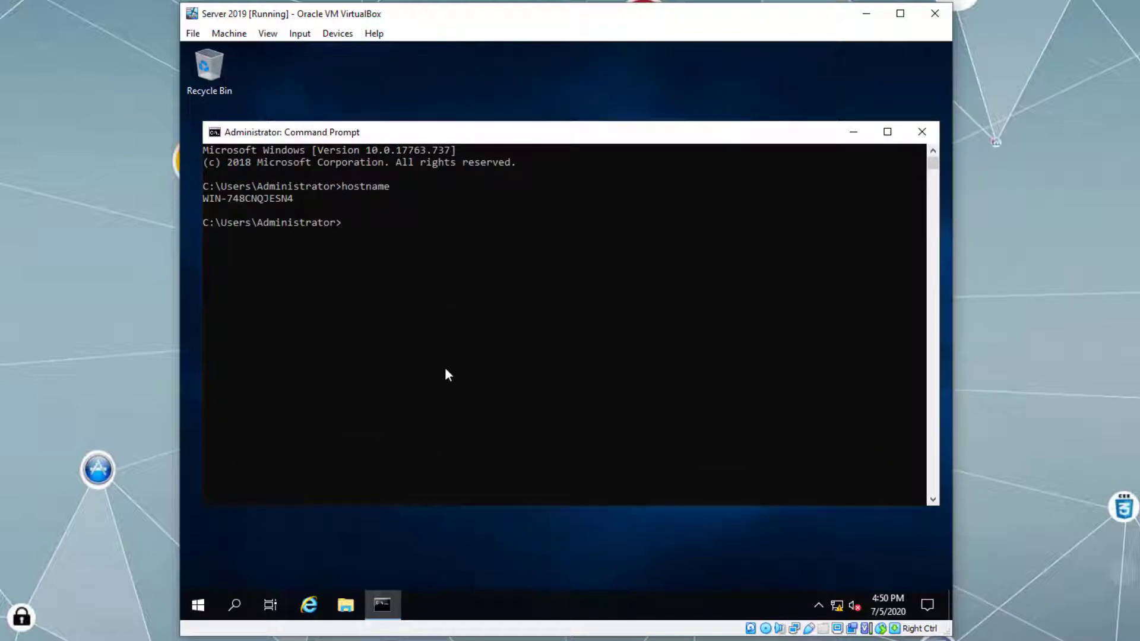
Step: Open the server's rename-computer dialog through This PC Properties and Change settings
key("super+Pause")
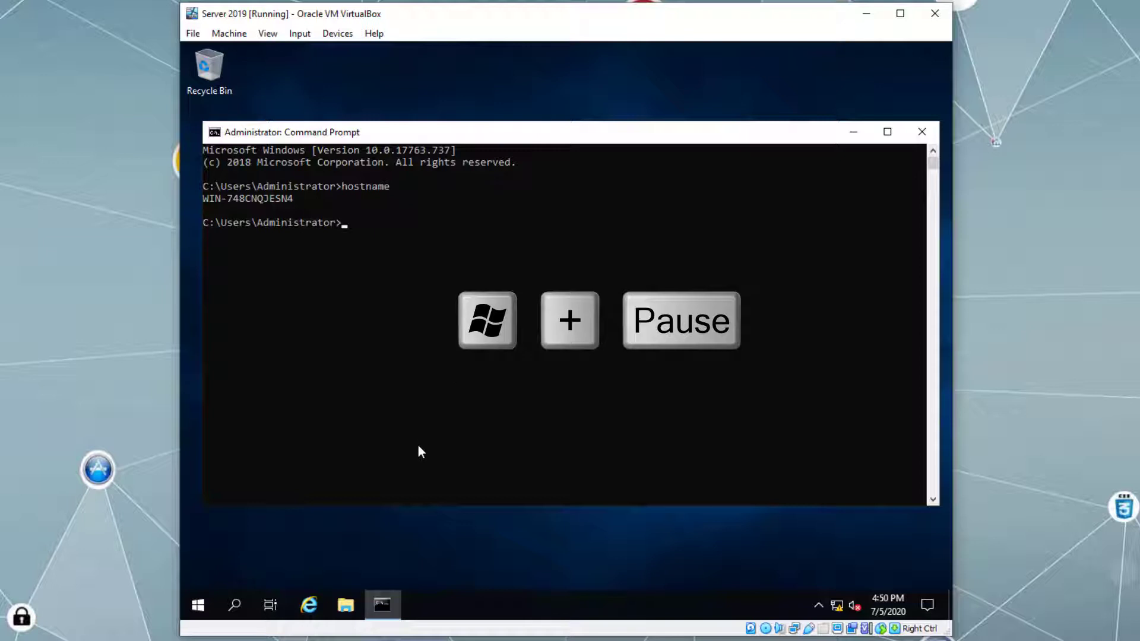
left_click(198, 606)
type("this")
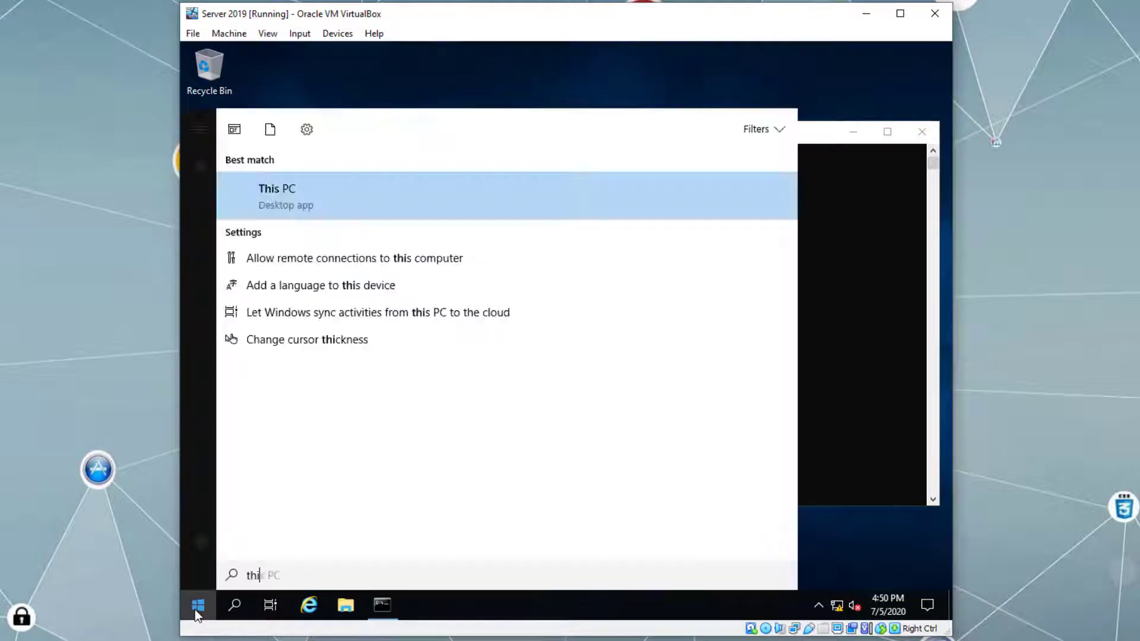
right_click(254, 201)
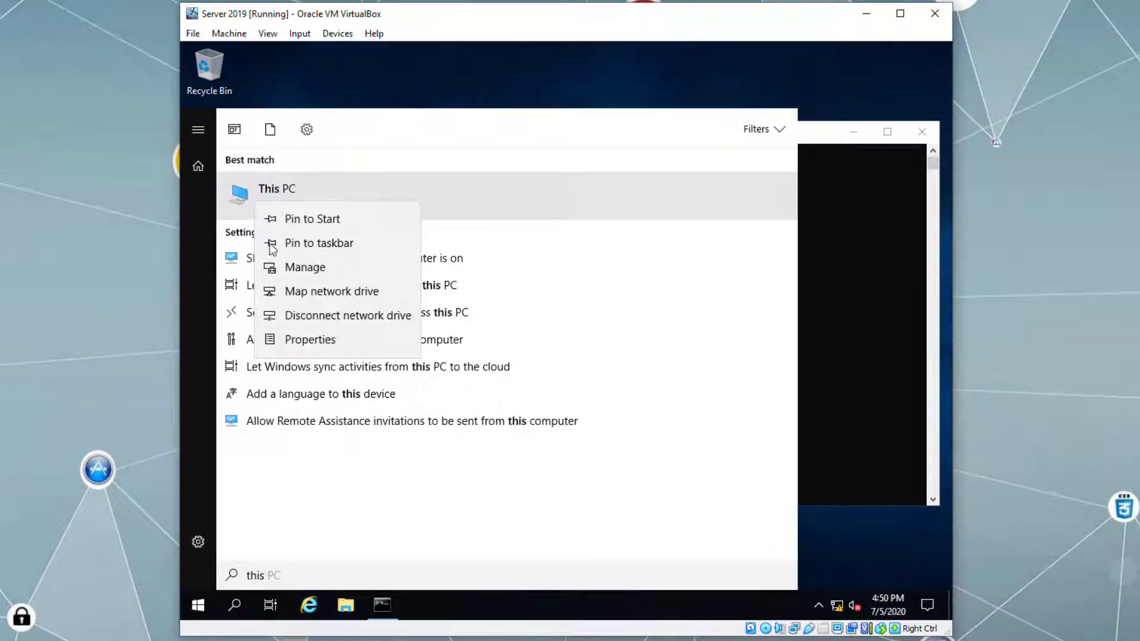
left_click(327, 339)
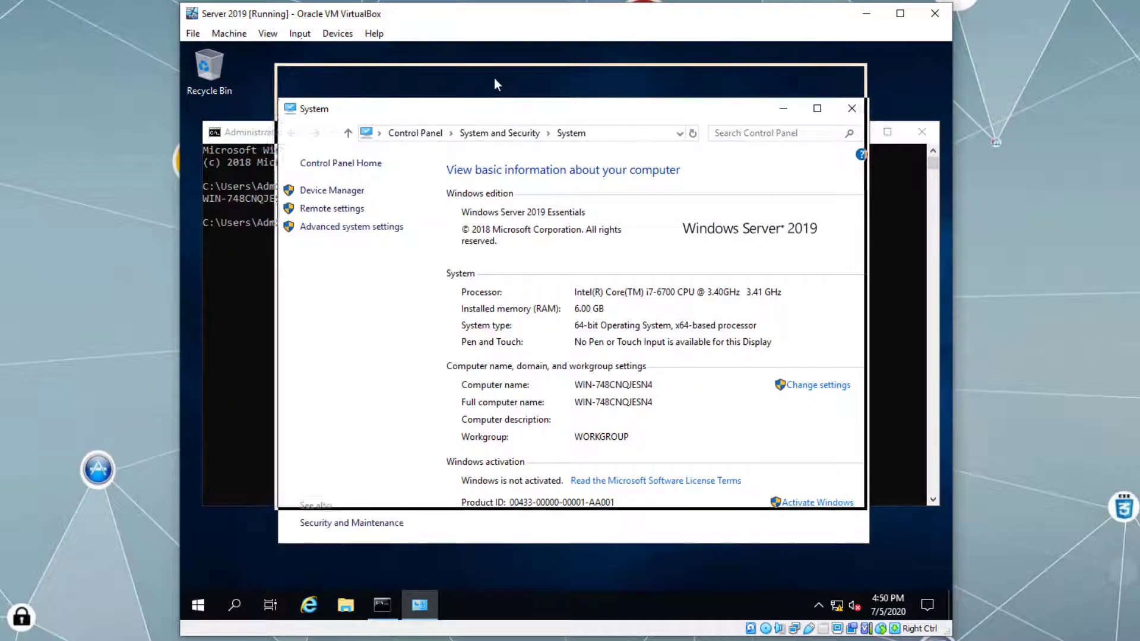
left_click(821, 353)
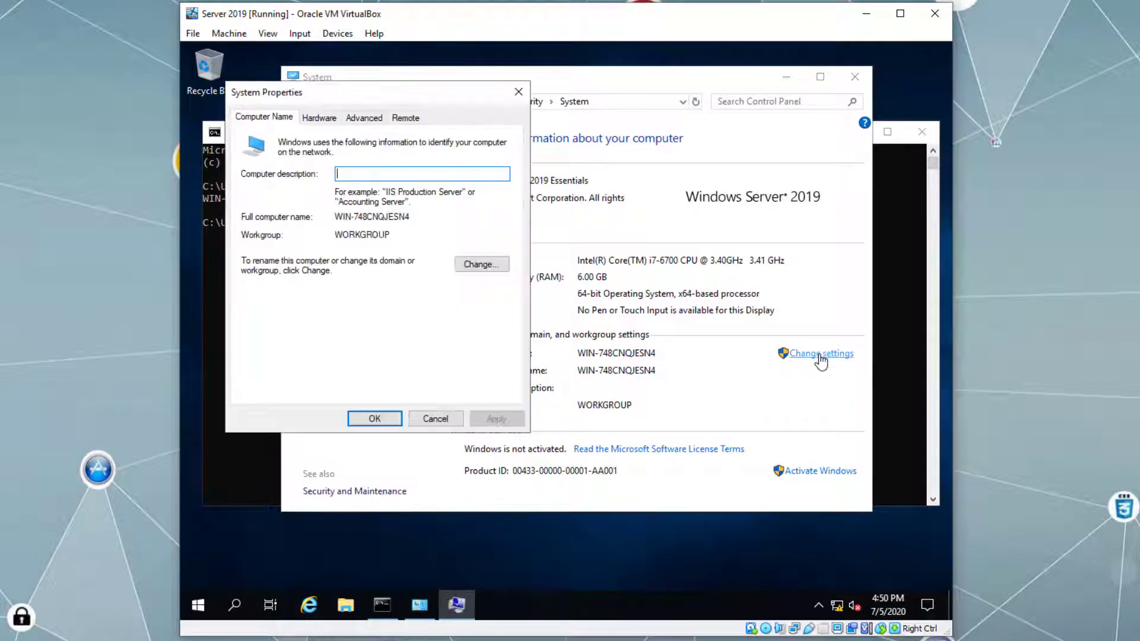
left_click(479, 265)
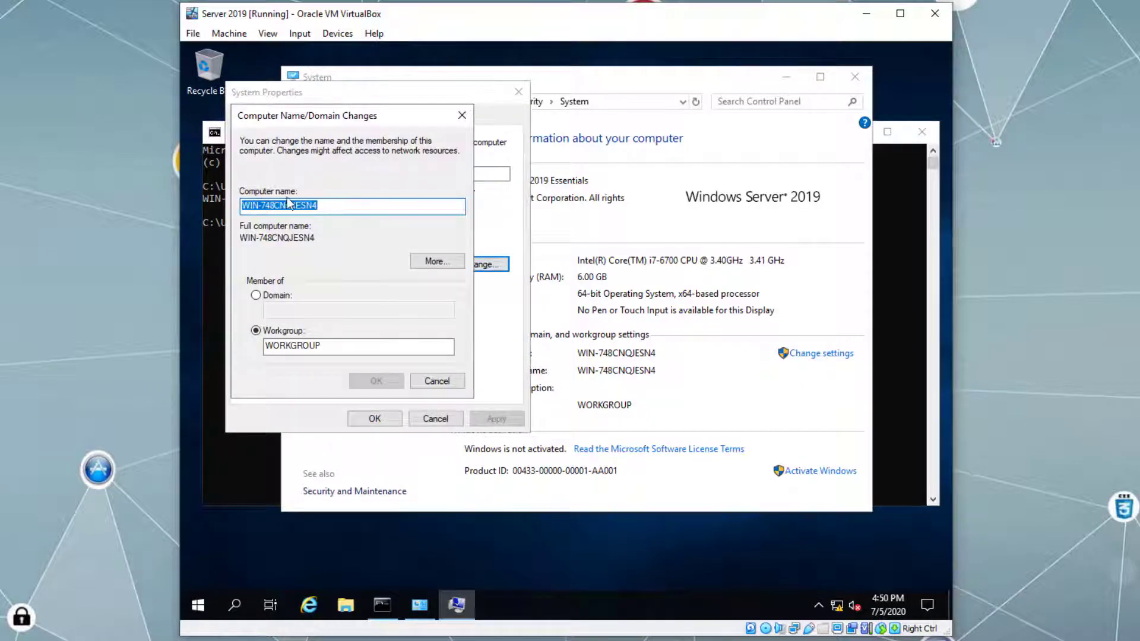
Step: Cancel the rename and close System Properties, the System window and the Command Prompt
left_click(437, 381)
left_click(438, 421)
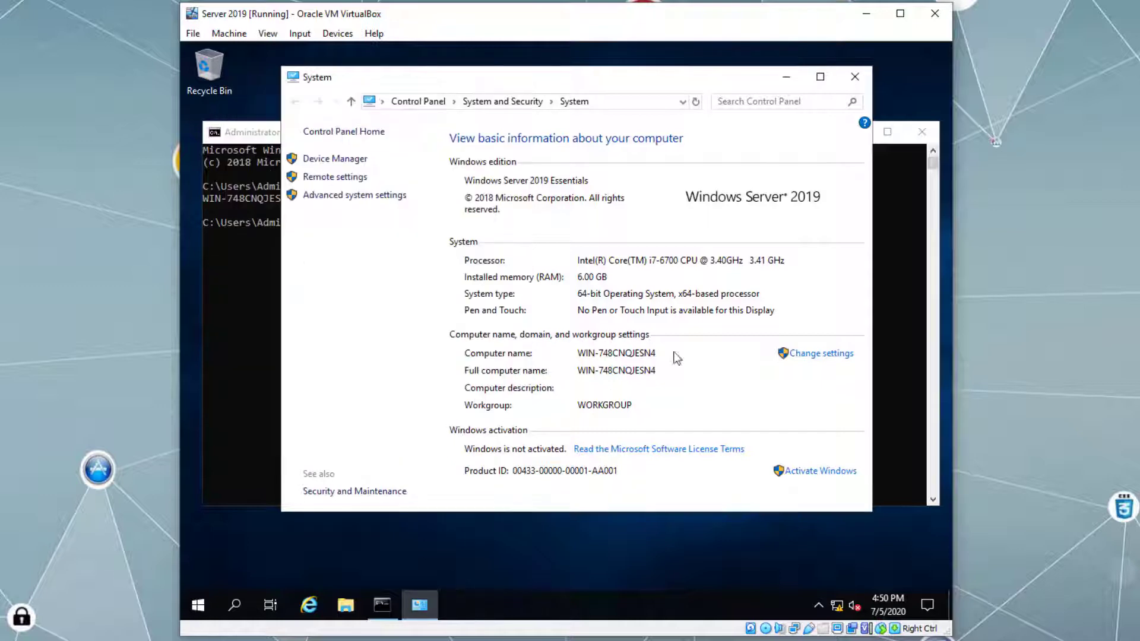
left_click(855, 77)
left_click(922, 132)
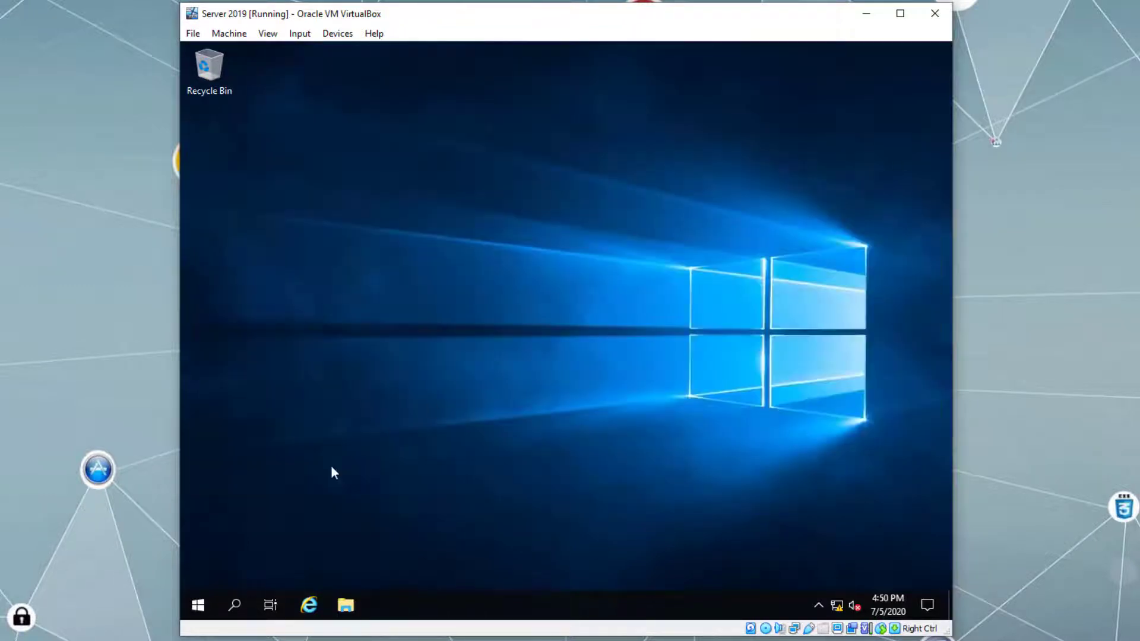
Step: Launch Server Manager and open the Local Server properties page for WIN-748CNQJESN4
left_click(198, 605)
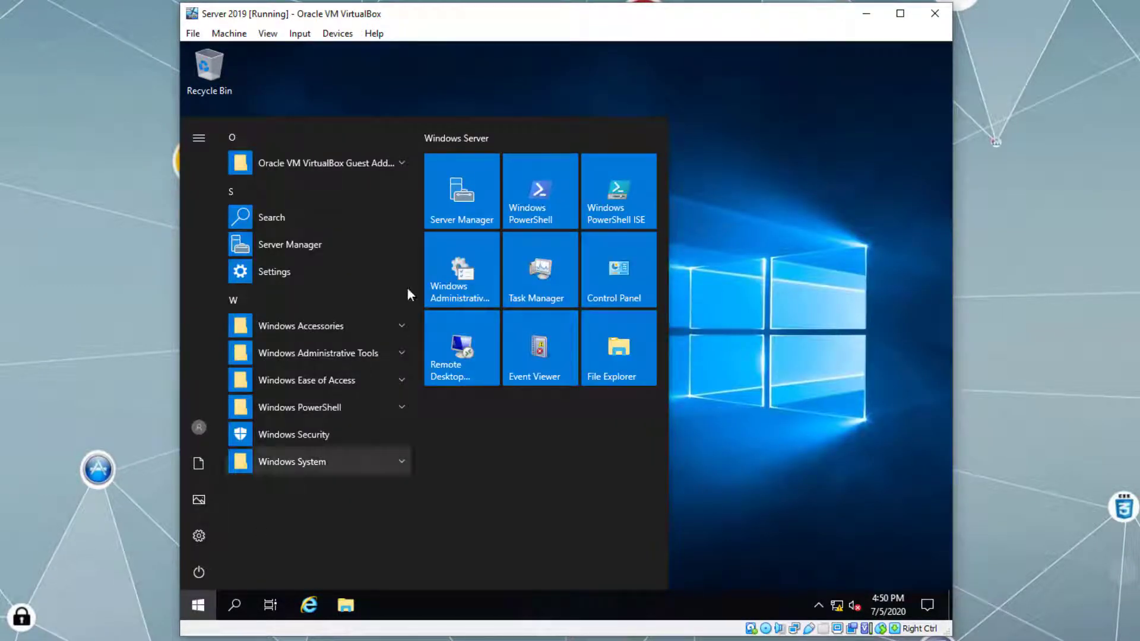
left_click(461, 205)
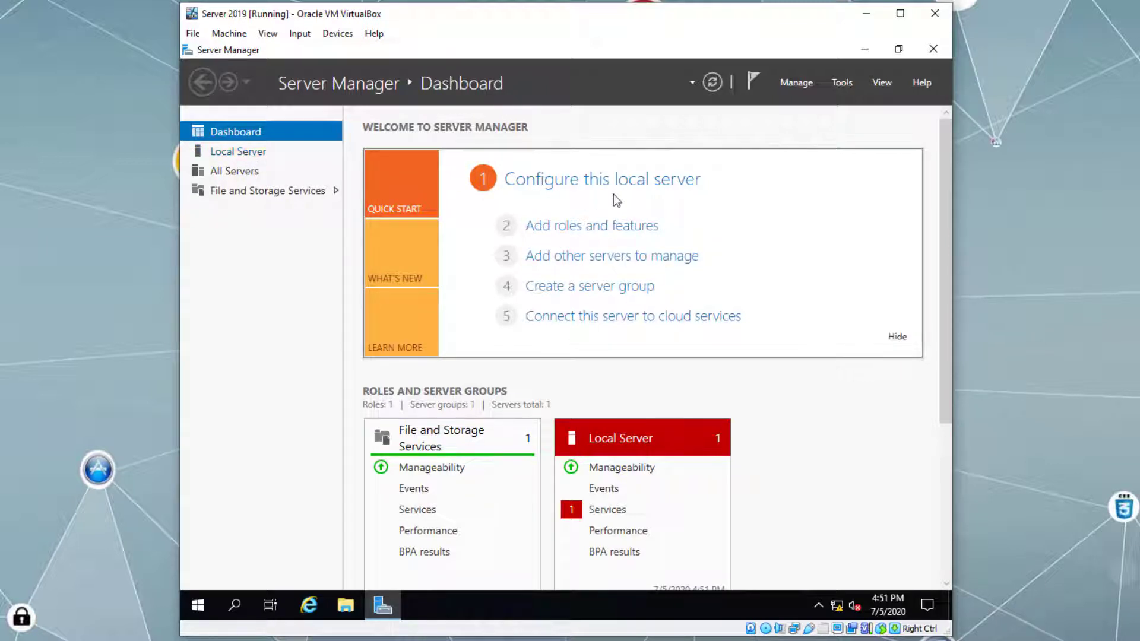
left_click(601, 181)
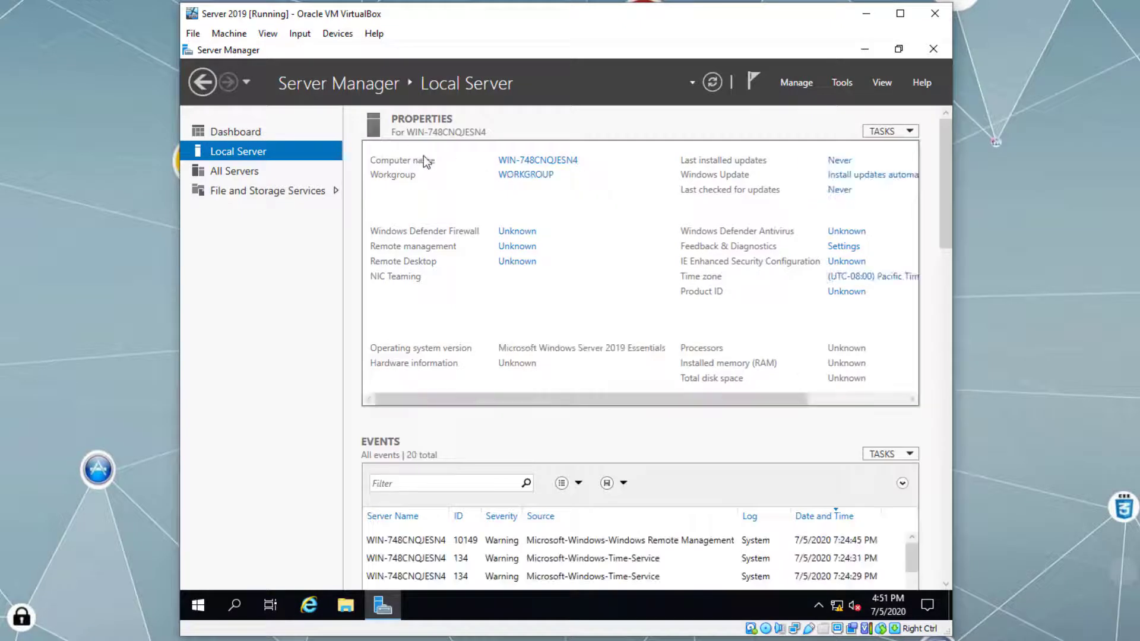
Step: Change the server's computer name to ServerDC, confirm the dialogs, and restart now
left_click(567, 161)
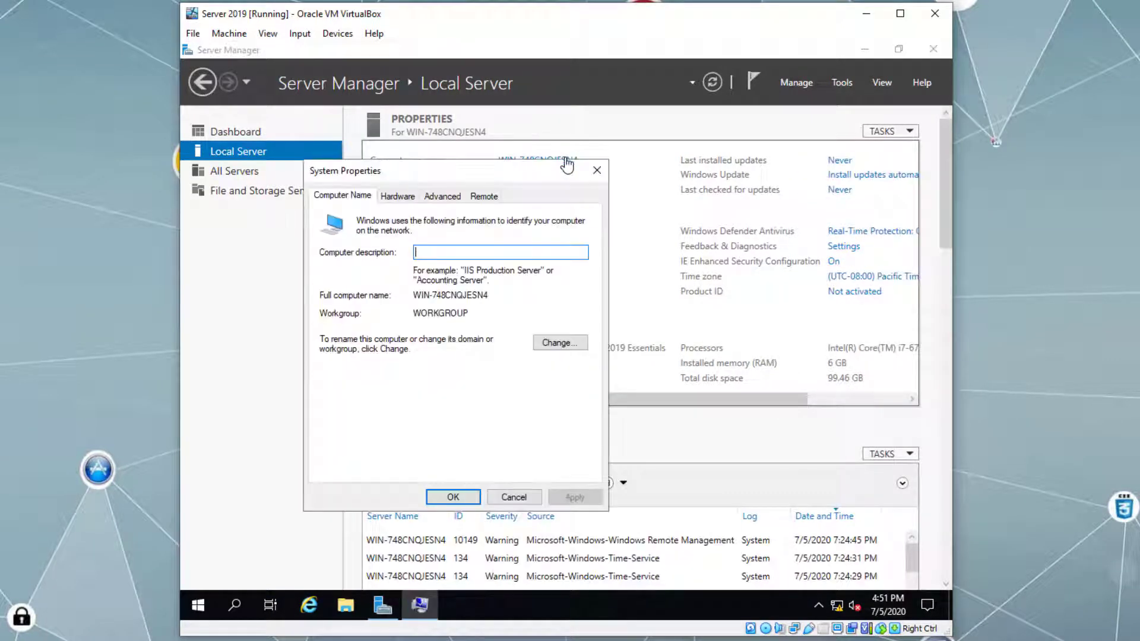
left_click(559, 343)
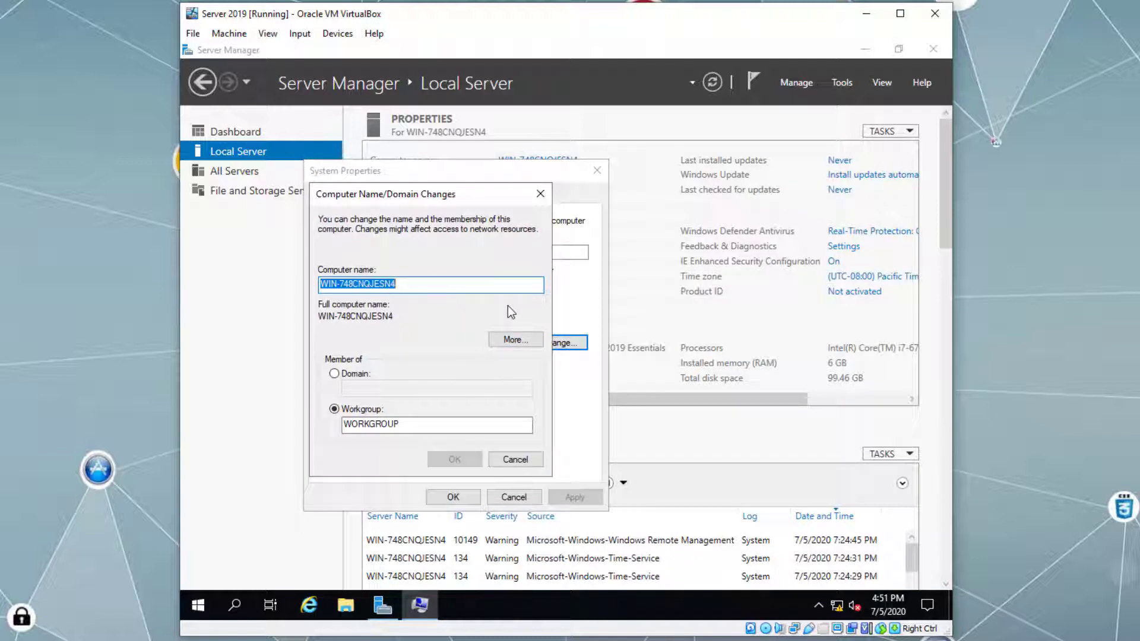
type("ServerDc")
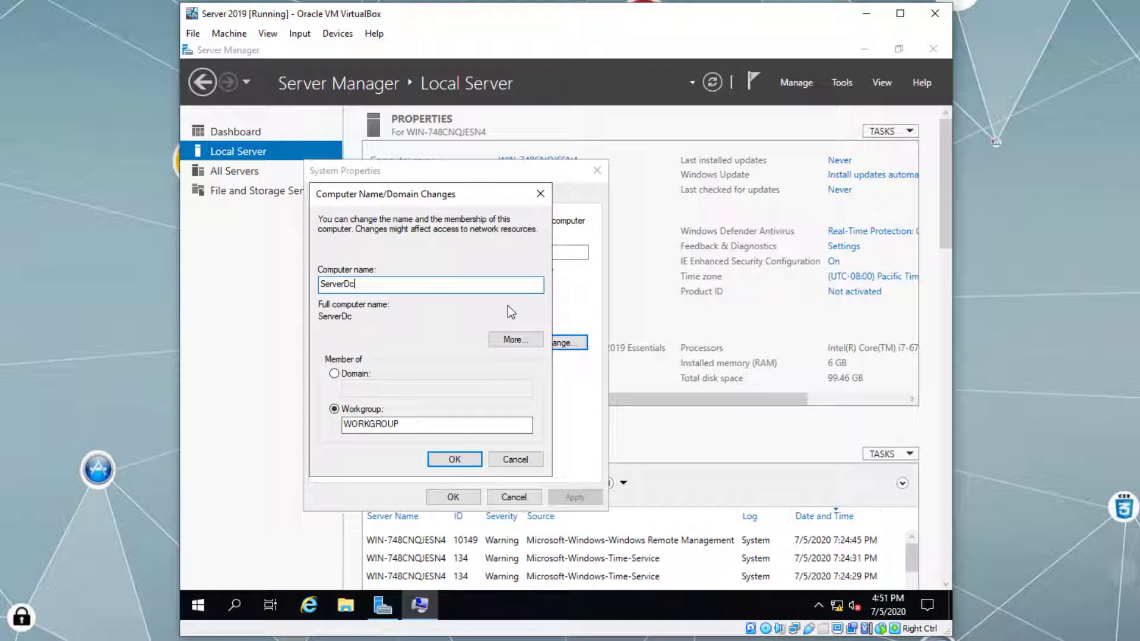
key("BackSpace")
type("C")
left_click(454, 459)
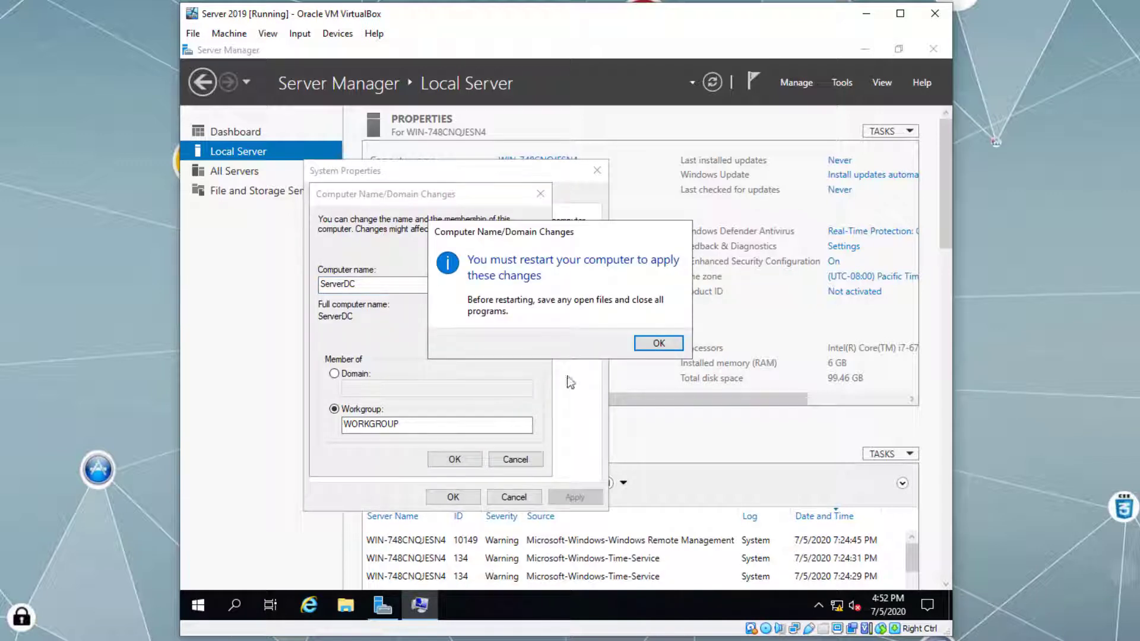
left_click(669, 345)
left_click(451, 497)
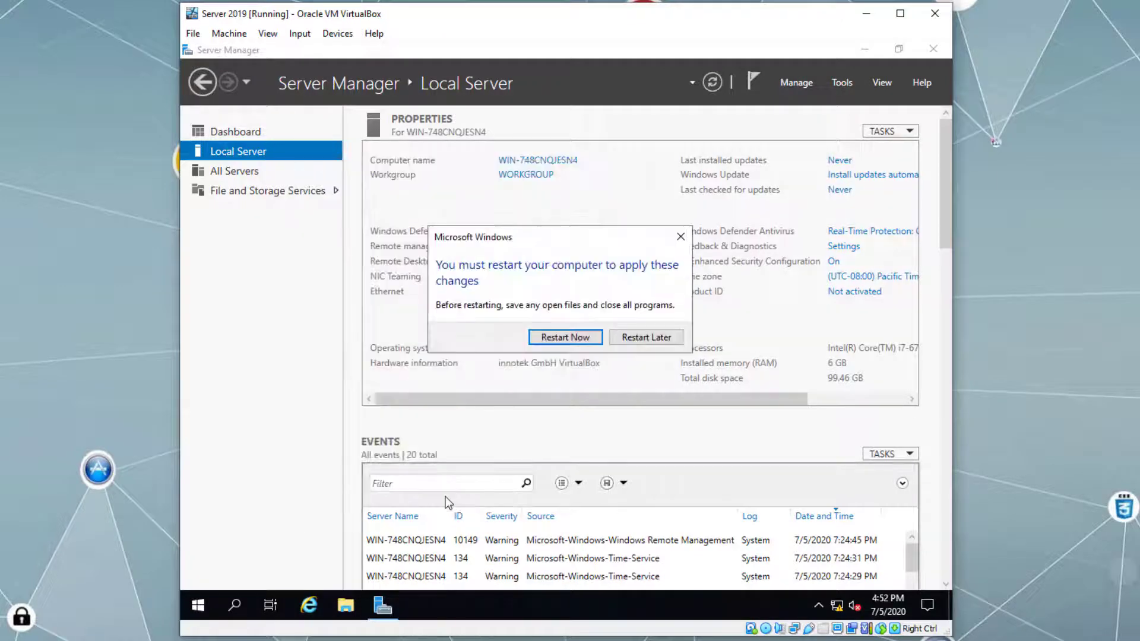
left_click(572, 335)
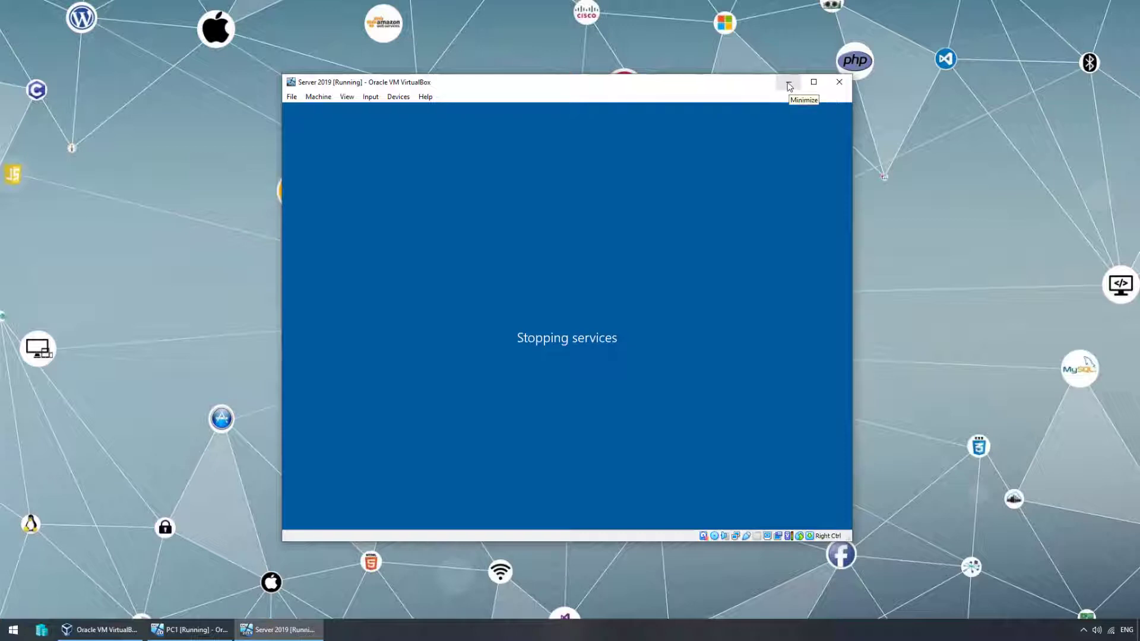
Step: Bring PC1 forward and close its Network and Sharing Center, Settings and Command Prompt windows
left_click(199, 634)
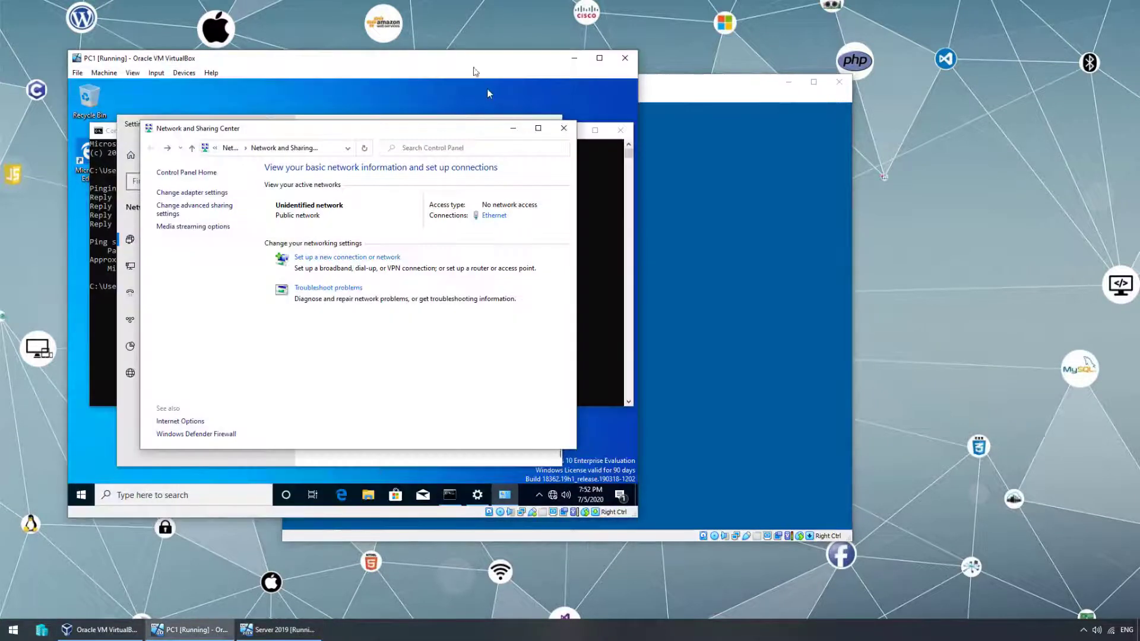
left_click_drag(474, 72, 659, 78)
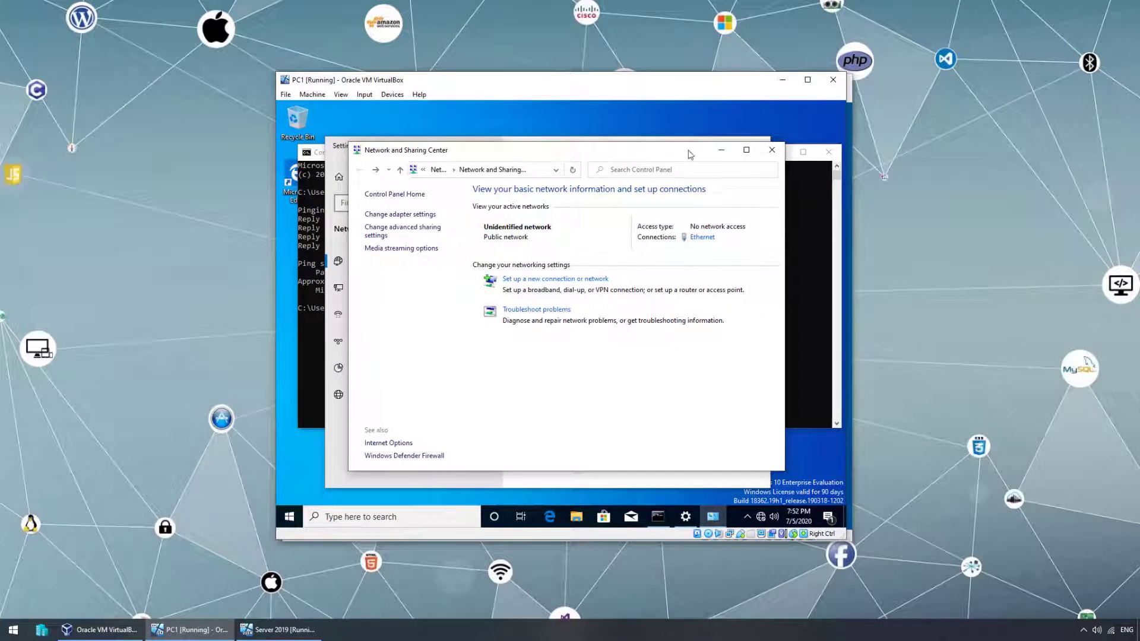
left_click(771, 151)
left_click(763, 145)
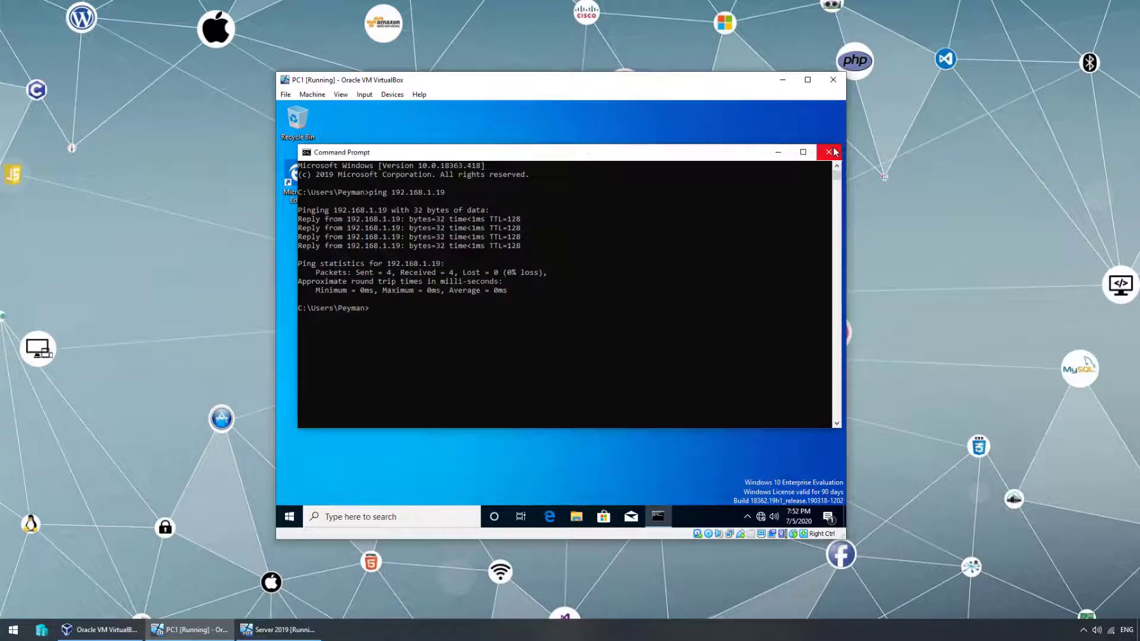
left_click(828, 152)
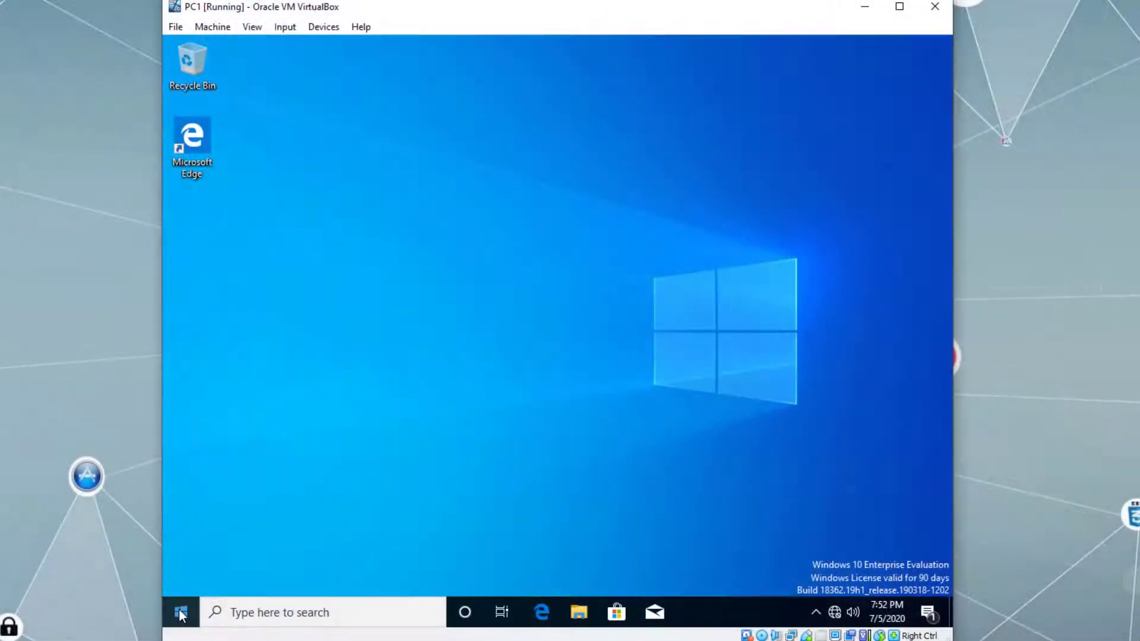
Step: Run hostname in a new PC1 Command Prompt, which reports DESKTOP-K463P12, then close it
left_click(180, 609)
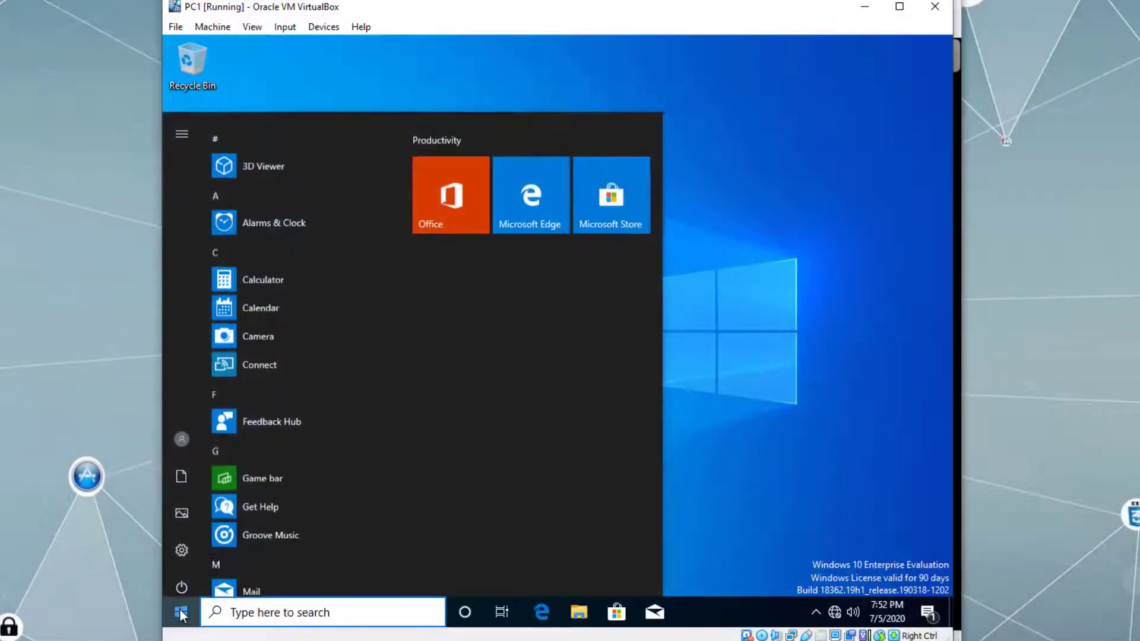
type("cmd")
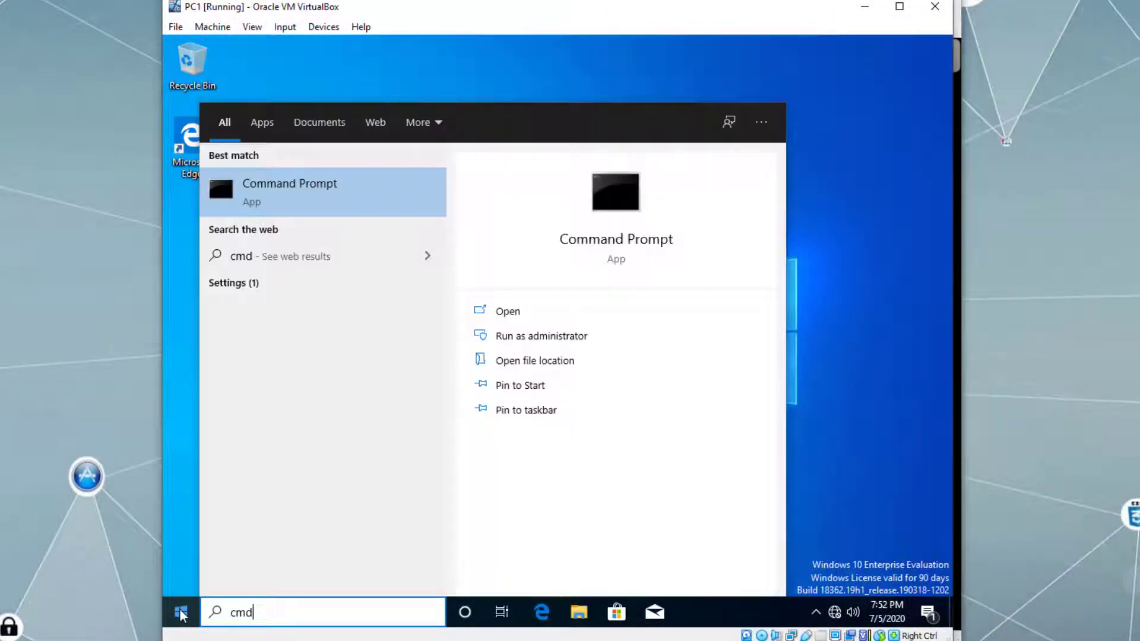
key("Return")
left_click(521, 352)
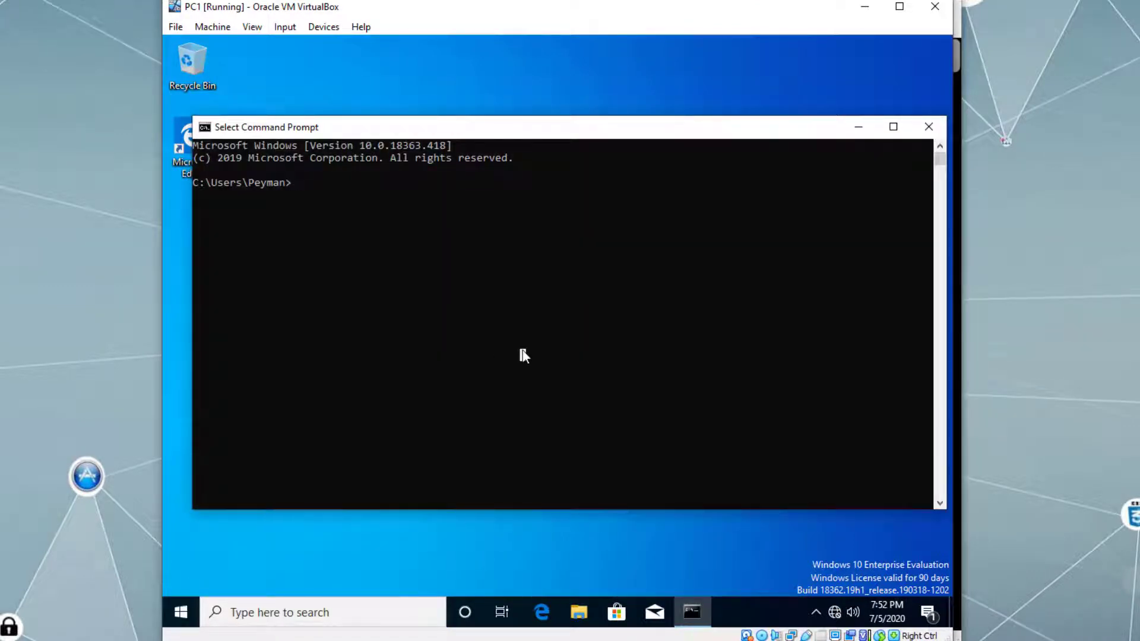
type("hostname")
key("Return")
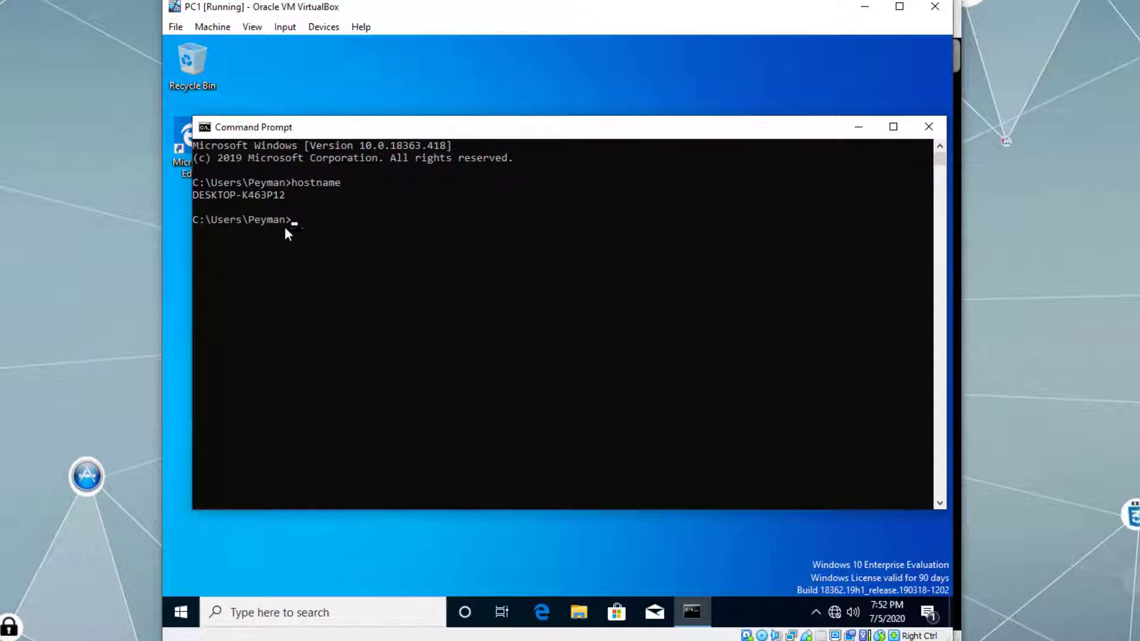
left_click(929, 127)
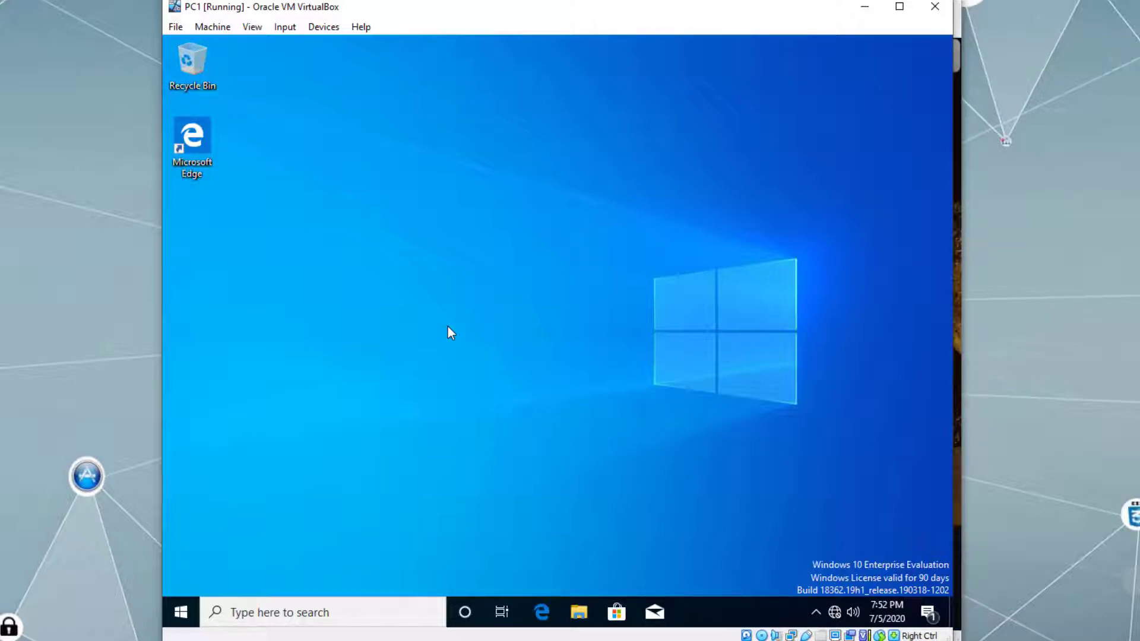
Step: Rename the Windows 10 computer to PC1 via System settings and restart it now
key("super+Pause")
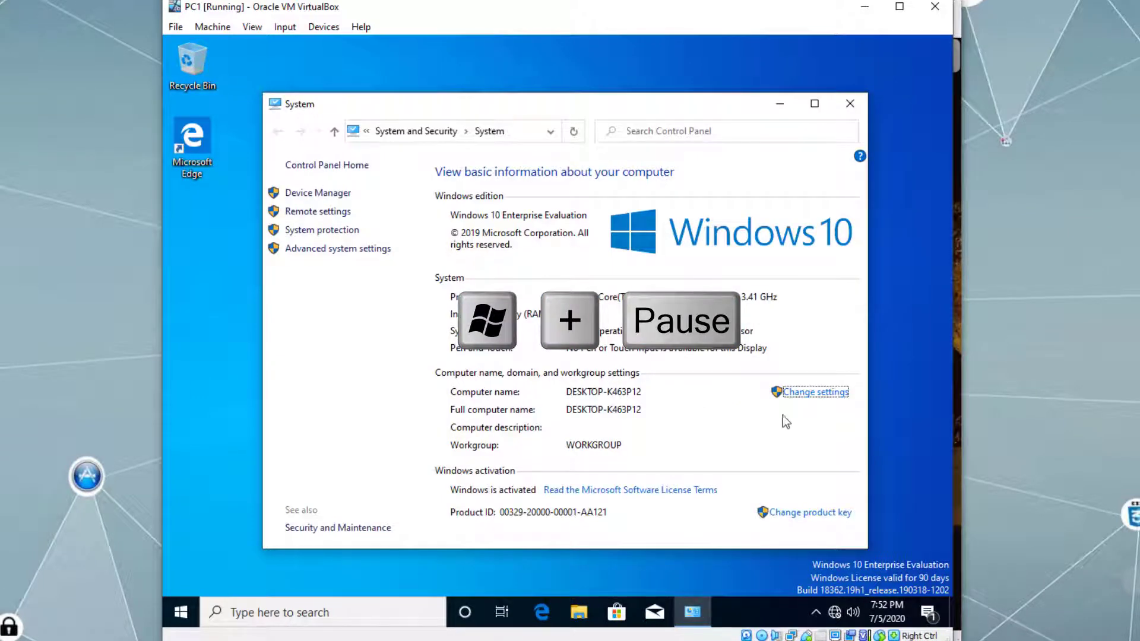
left_click(815, 393)
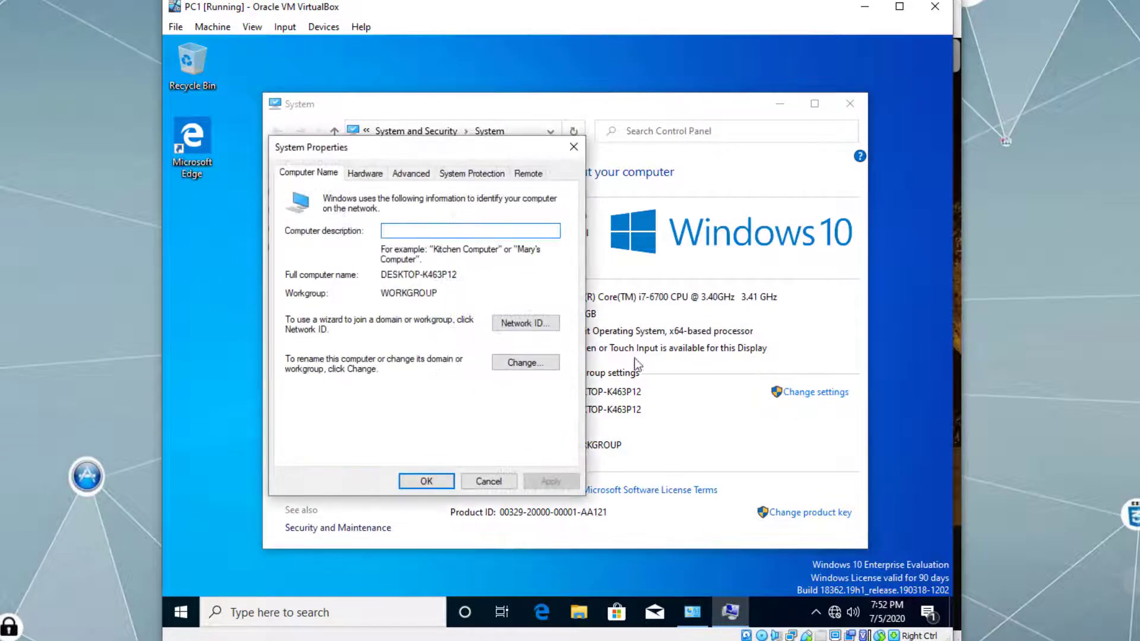
left_click(524, 363)
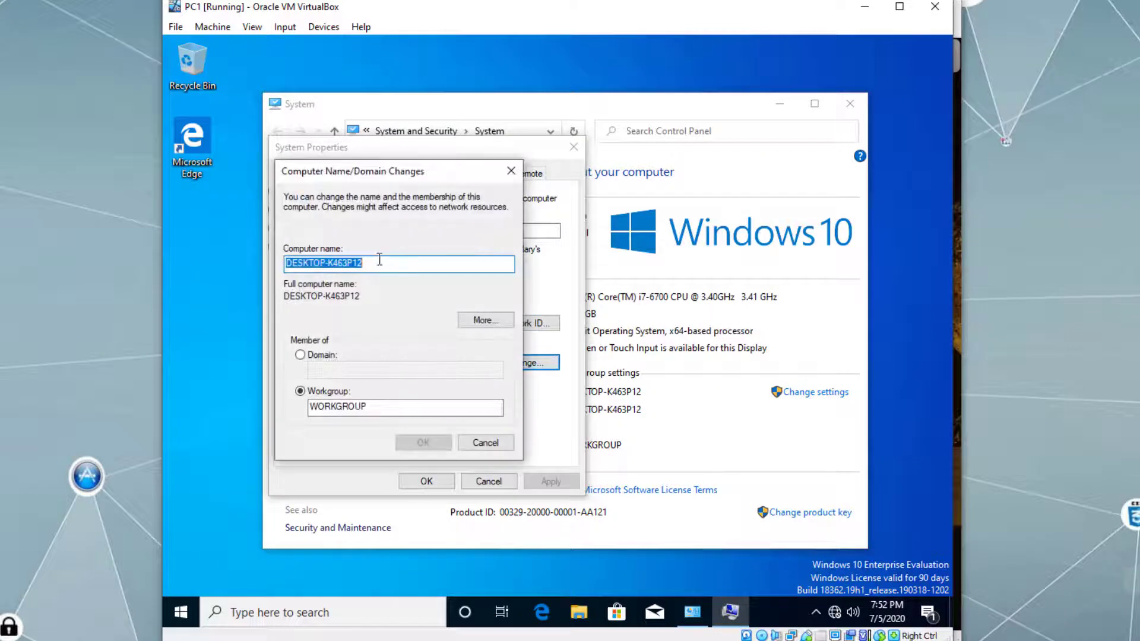
type("PC1")
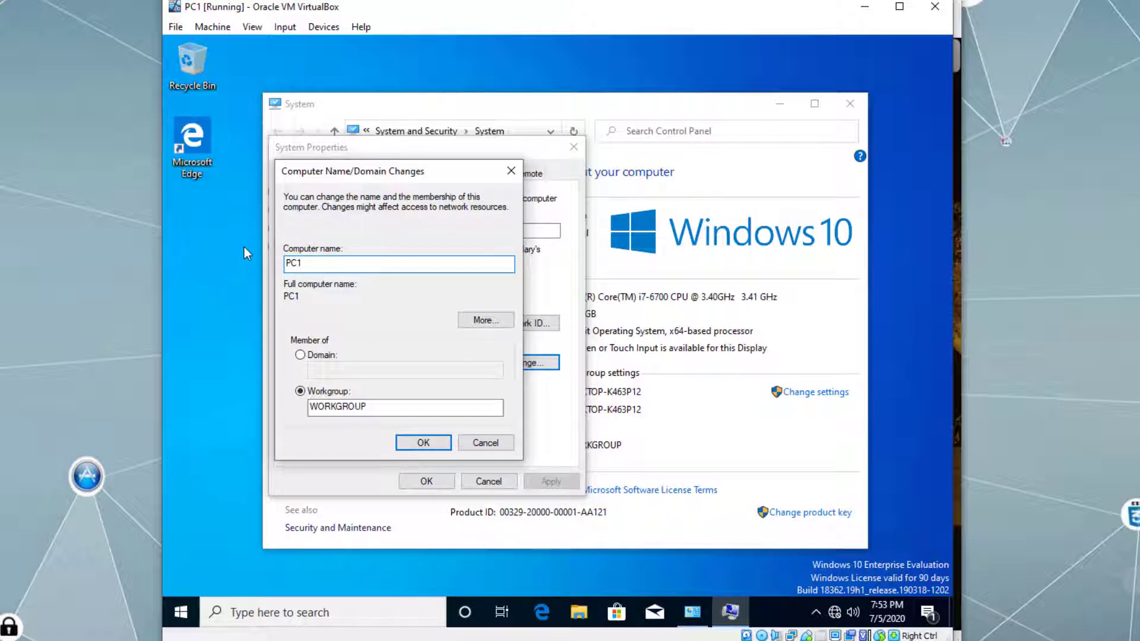
left_click(435, 441)
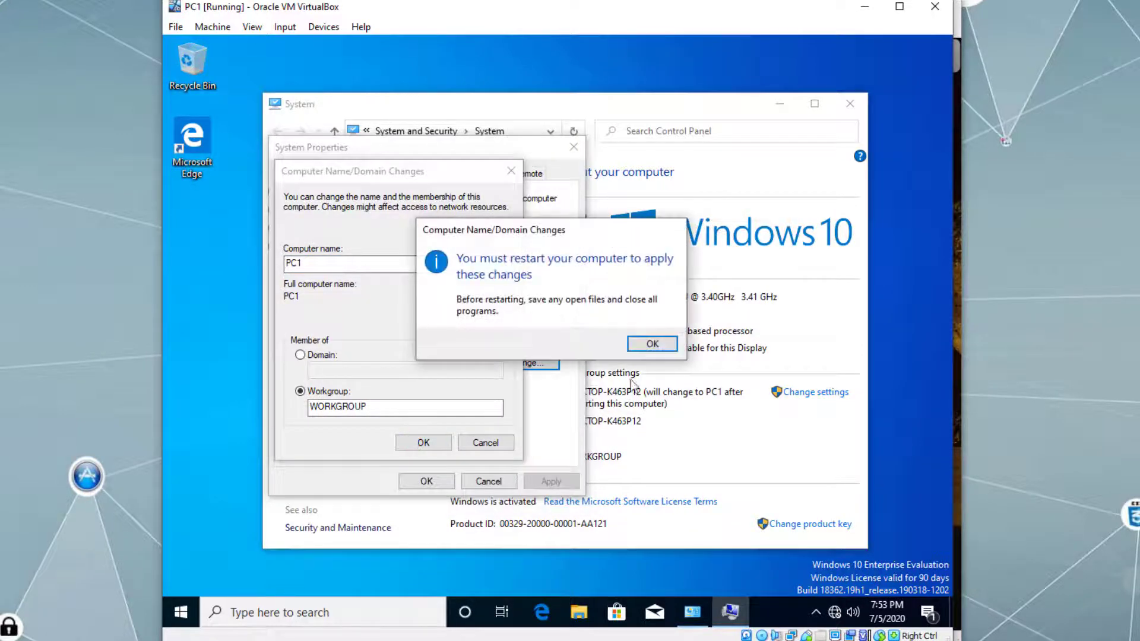
left_click(651, 342)
left_click(421, 482)
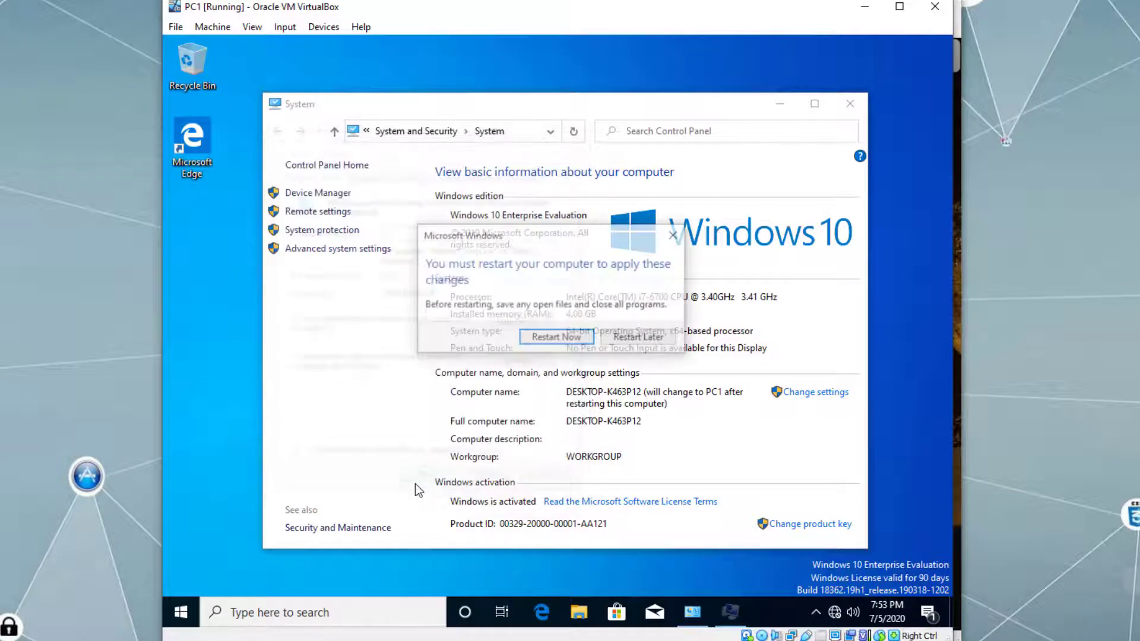
left_click(557, 337)
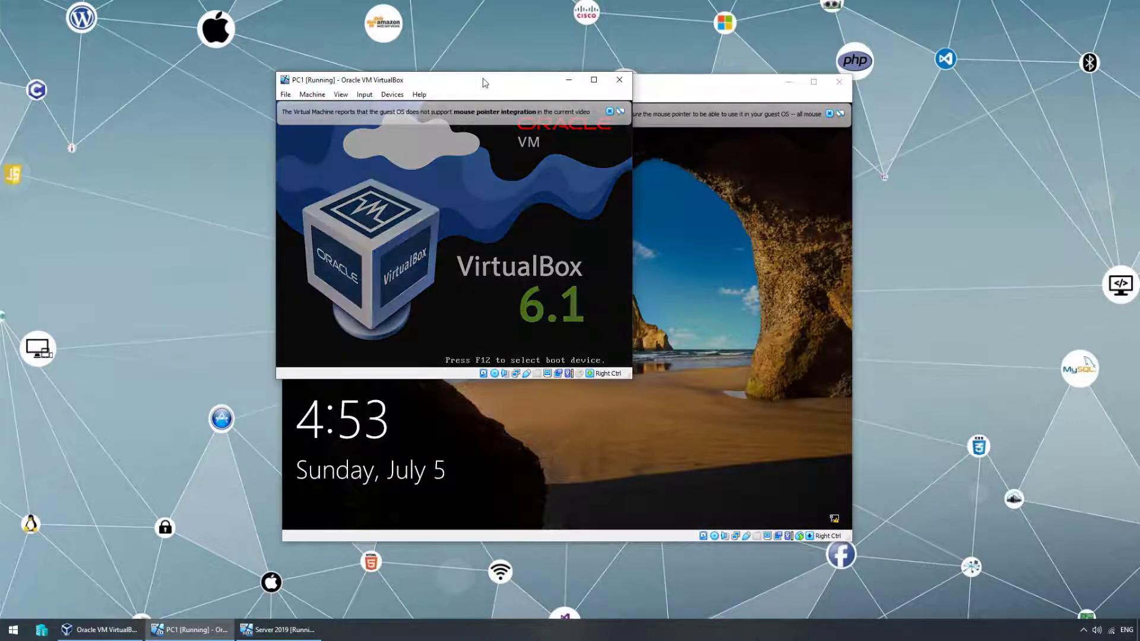
Step: Place PC1 left and Server 2019 right, then sign in to the server as Administrator
left_click_drag(488, 82, 281, 69)
left_click_drag(600, 89, 723, 104)
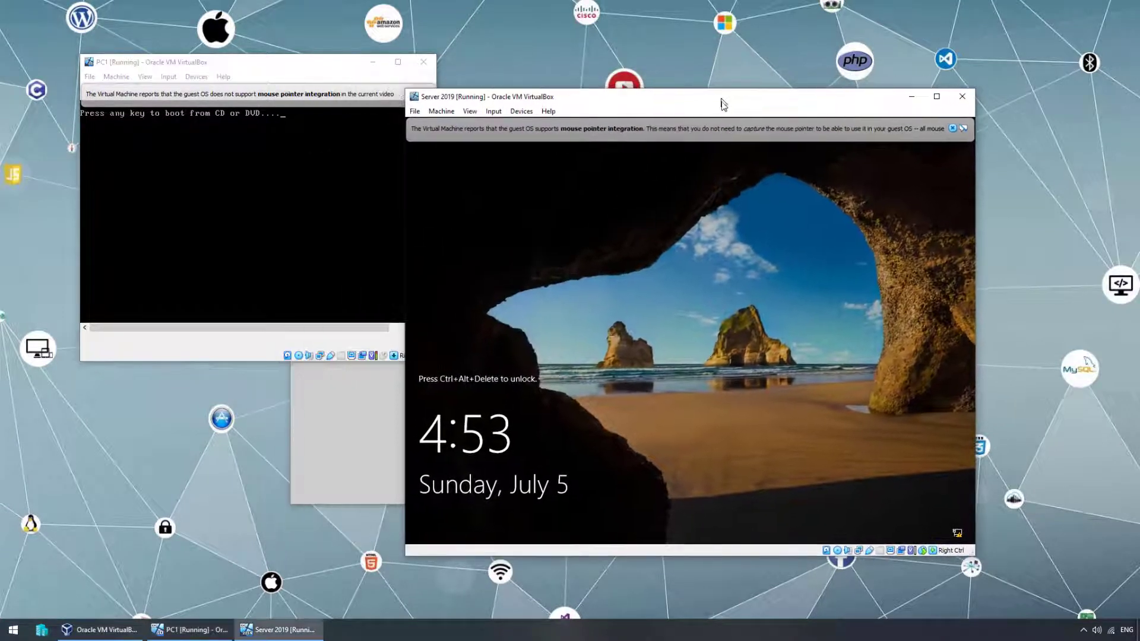
left_click(952, 128)
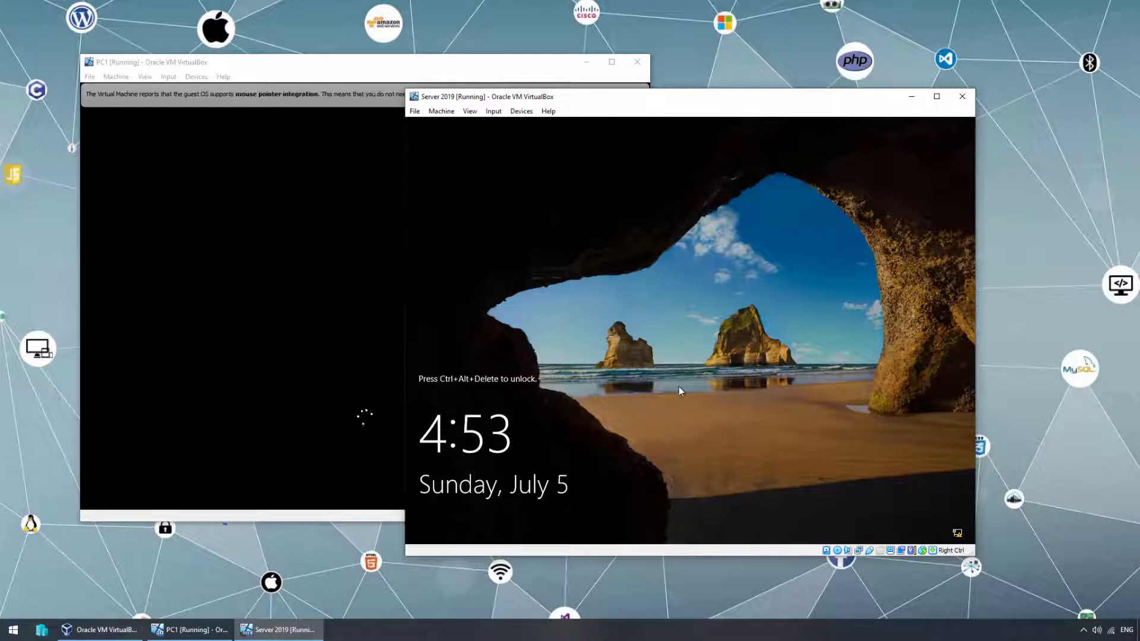
key("ctrl+alt+Delete")
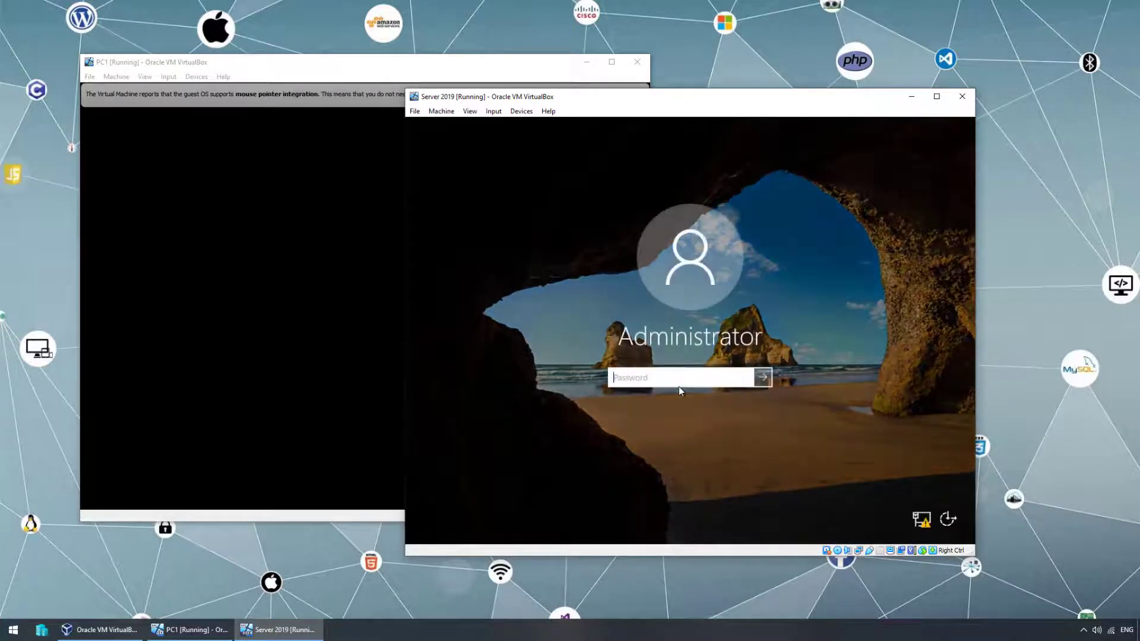
type("******")
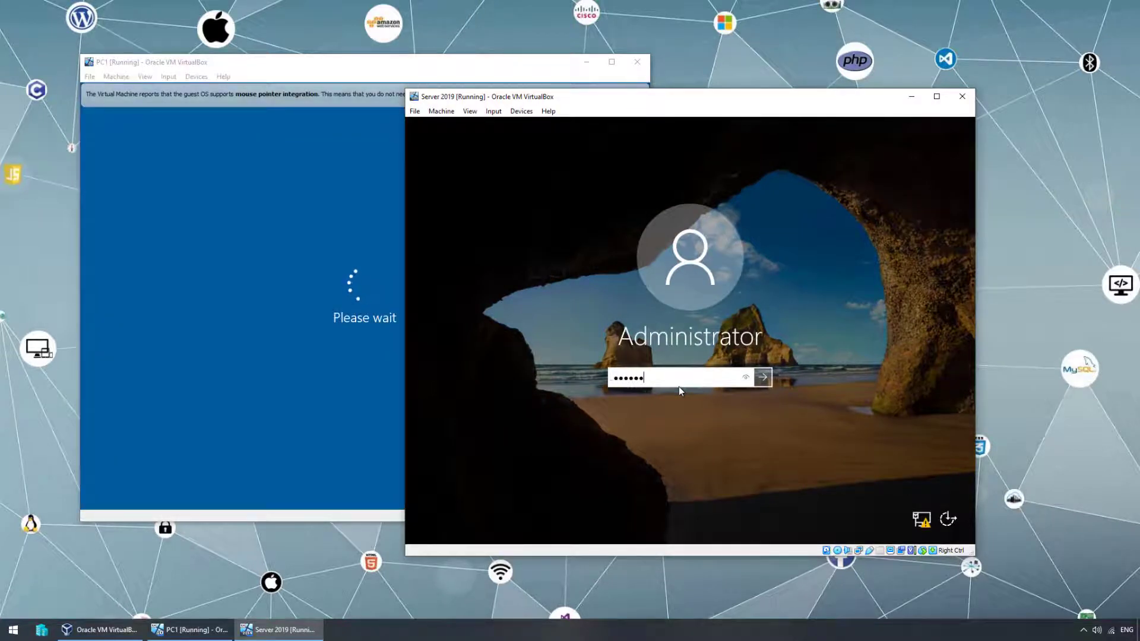
key("Return")
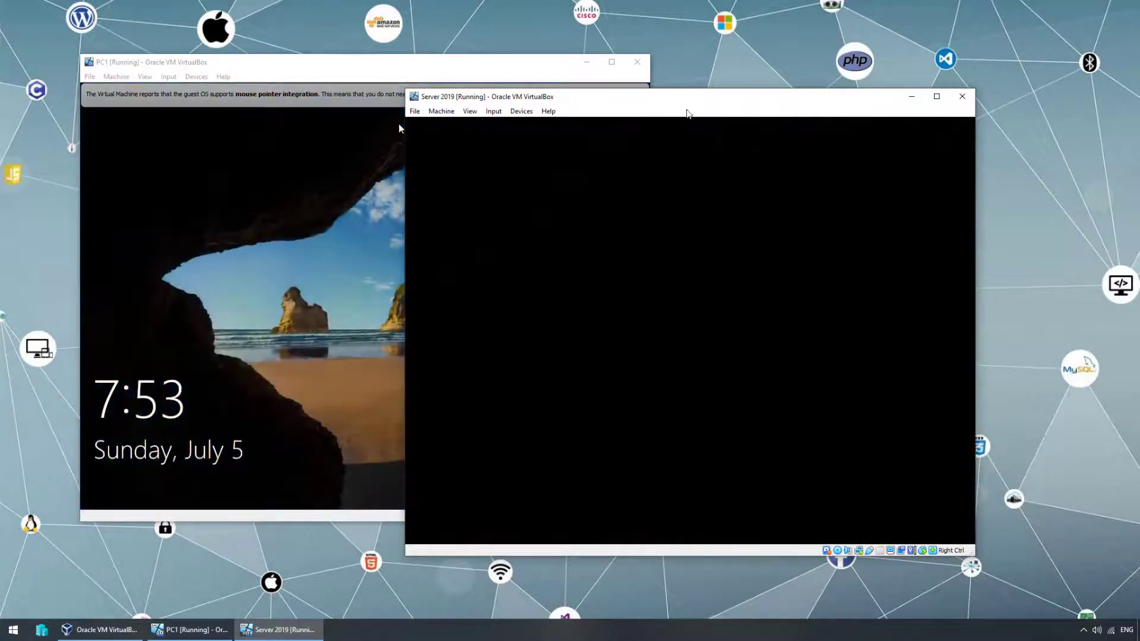
Step: Sign in to PC1 with its account password
left_click(561, 114)
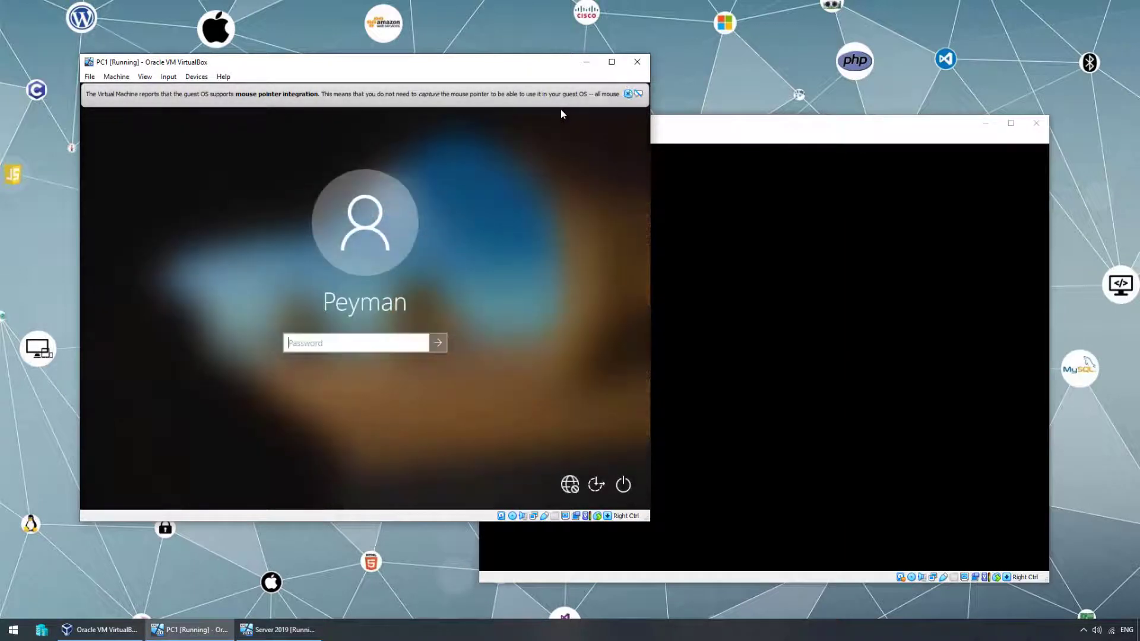
type("**")
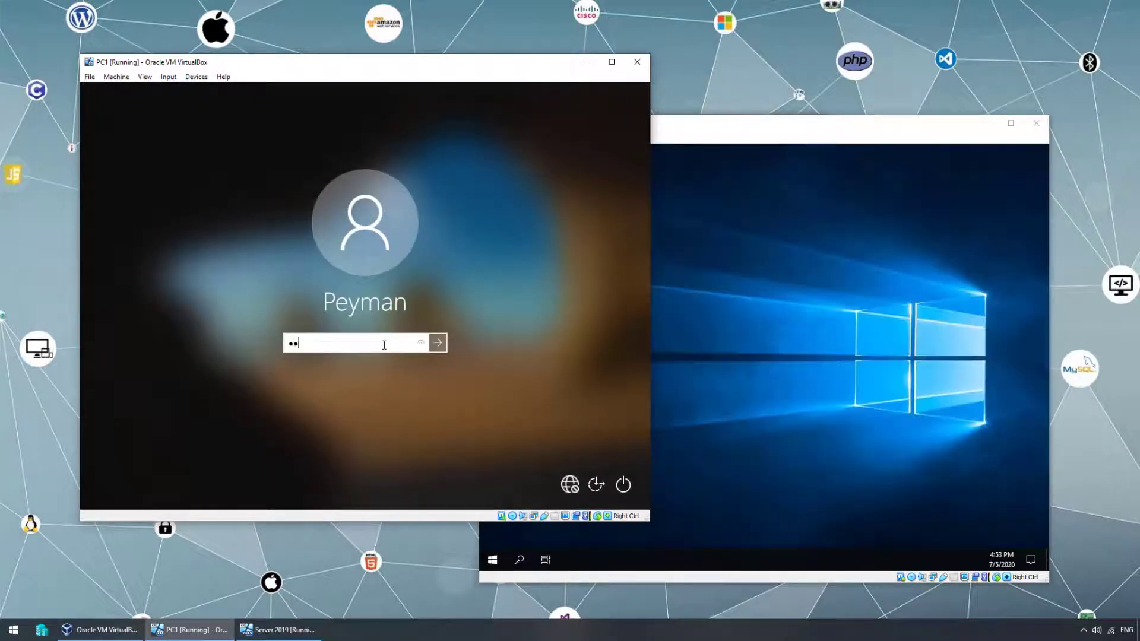
type("****")
key("Return")
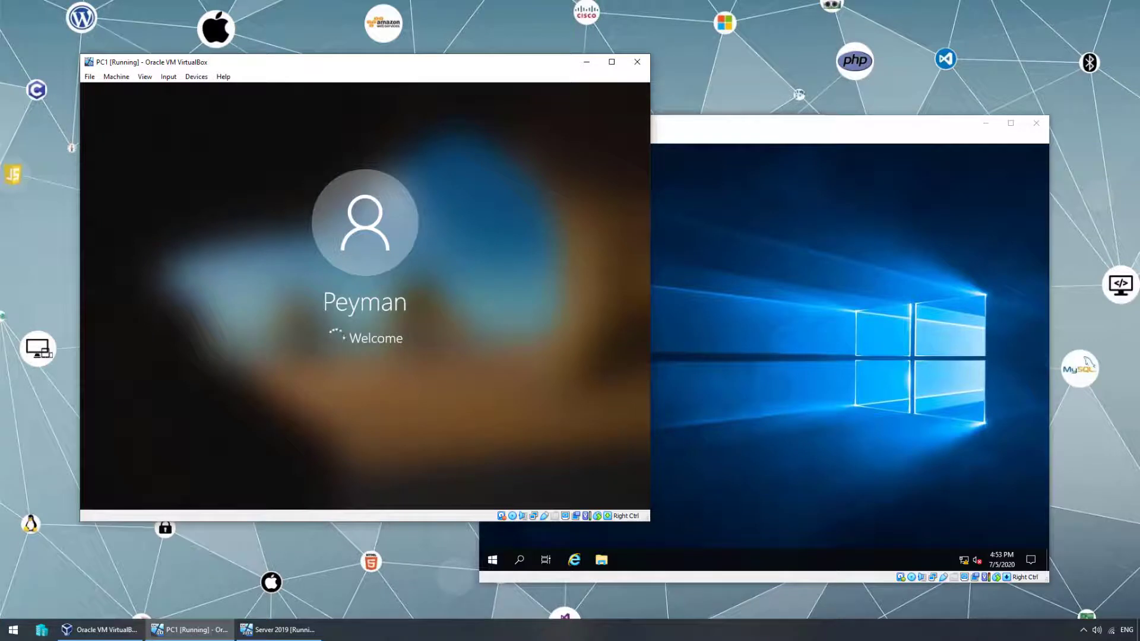
Step: On PC1 run hostname (PC1), ping 192.168.1.19 with 0% loss, and whoami
type("ed")
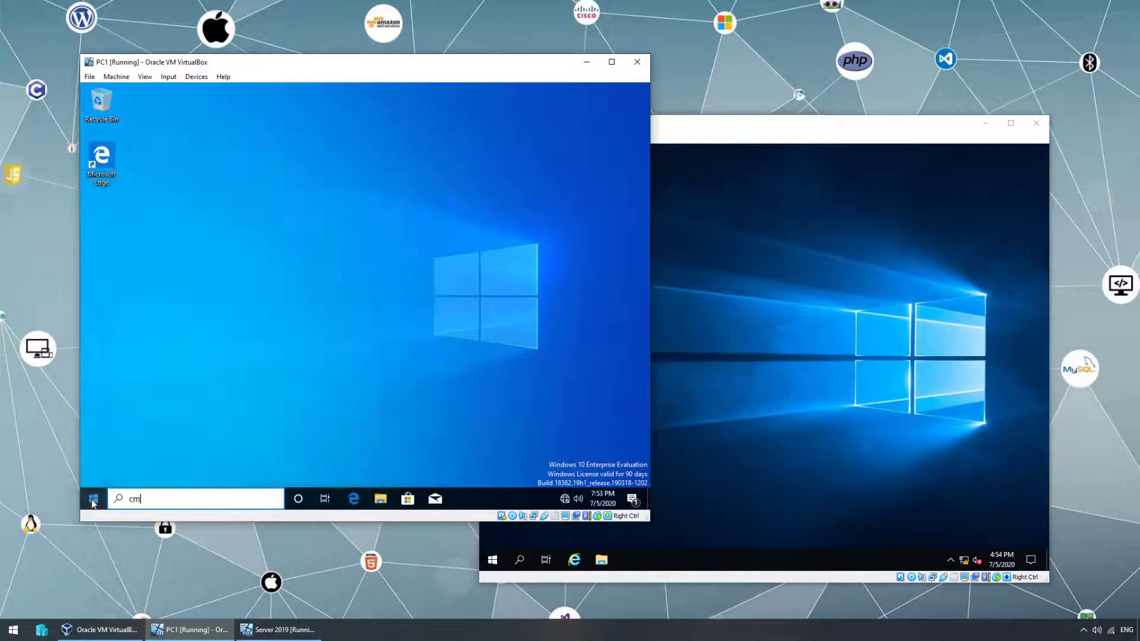
key("Escape")
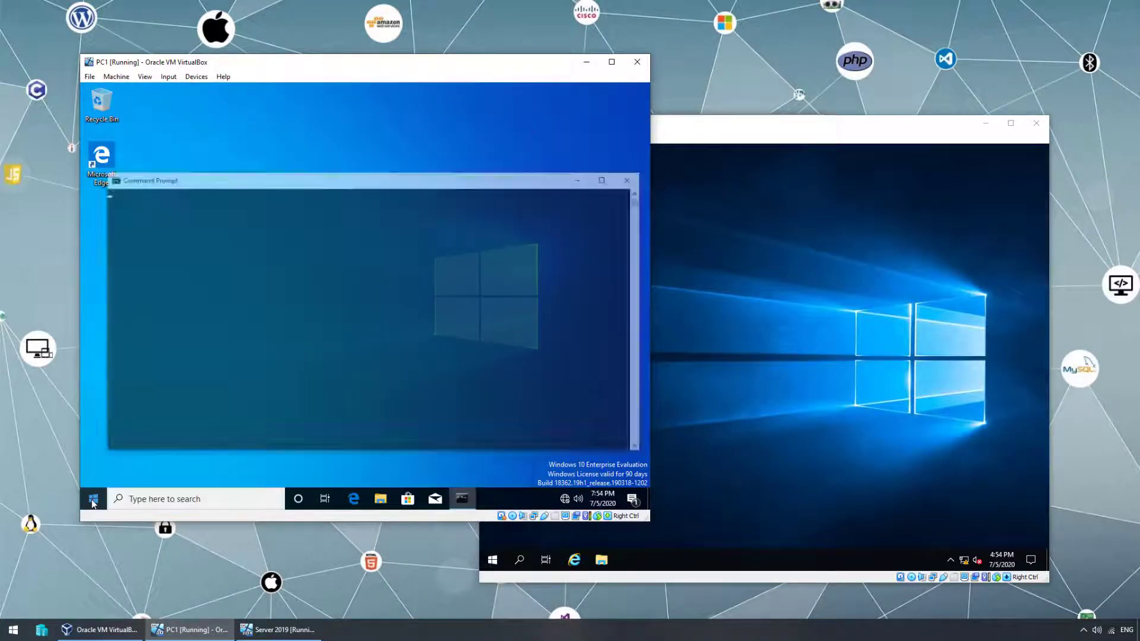
type("hostname")
key("Return")
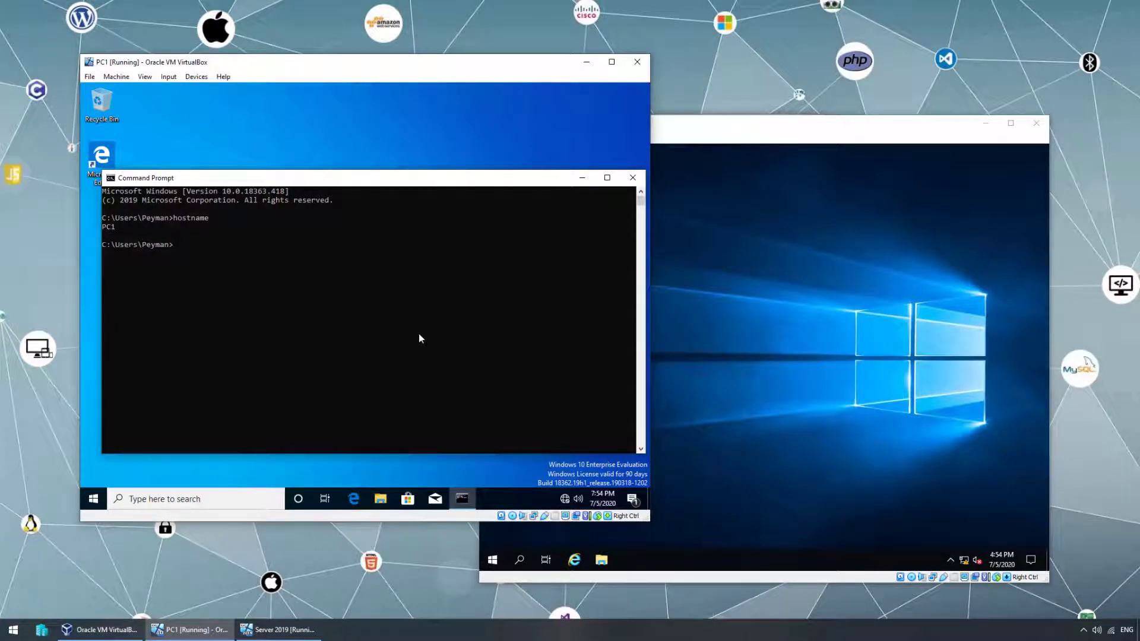
type("ping")
type("192.168.1.19")
key("Return")
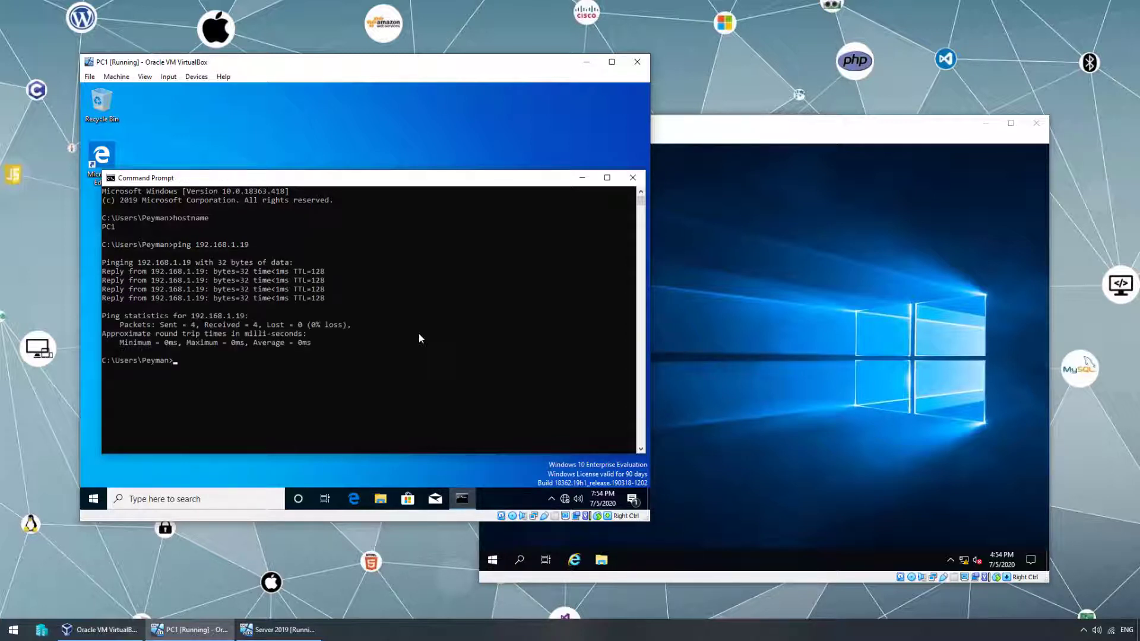
type("whoami")
key("Return")
left_click_drag(387, 178, 395, 130)
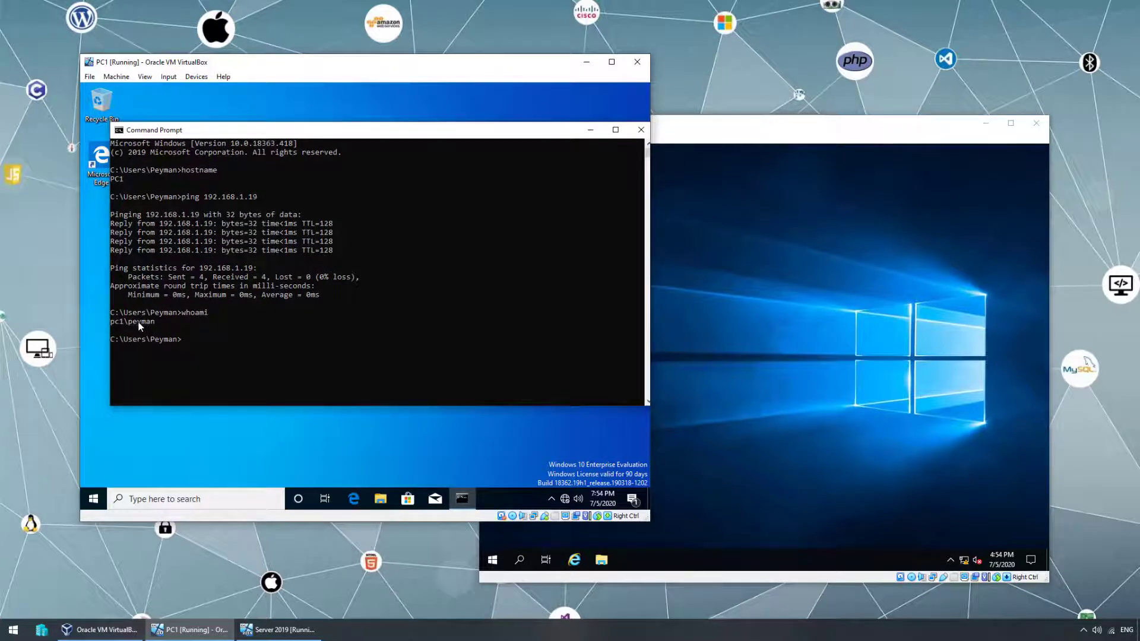
Step: Open Command Prompt on Server 2019 and run hostname, confirming ServerDC
left_click(815, 379)
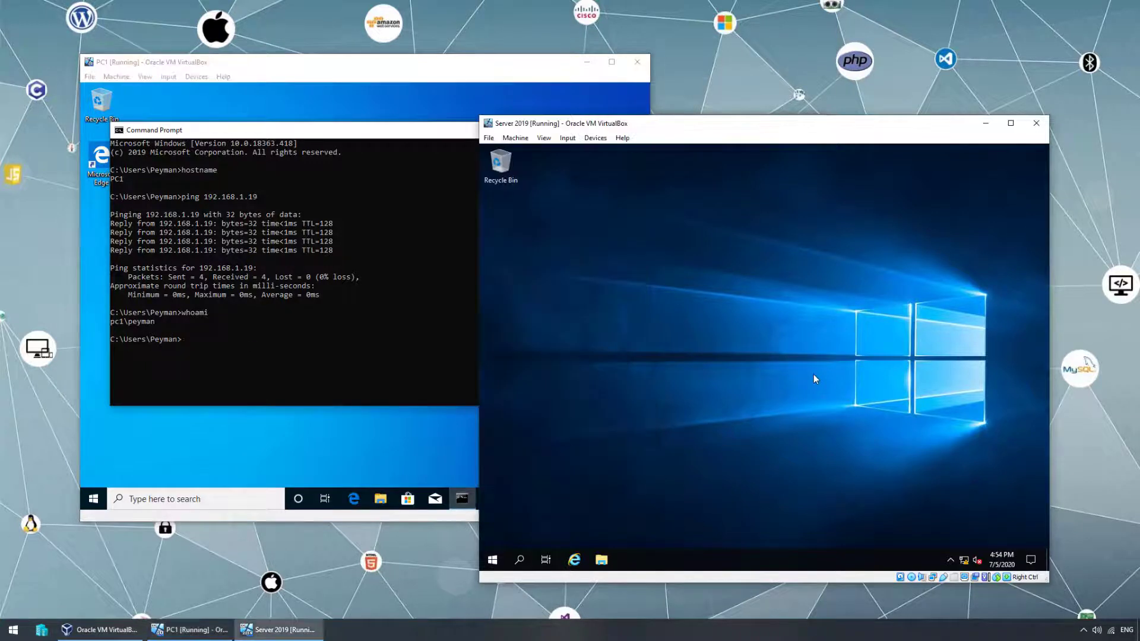
left_click_drag(681, 123, 549, 82)
left_click(359, 518)
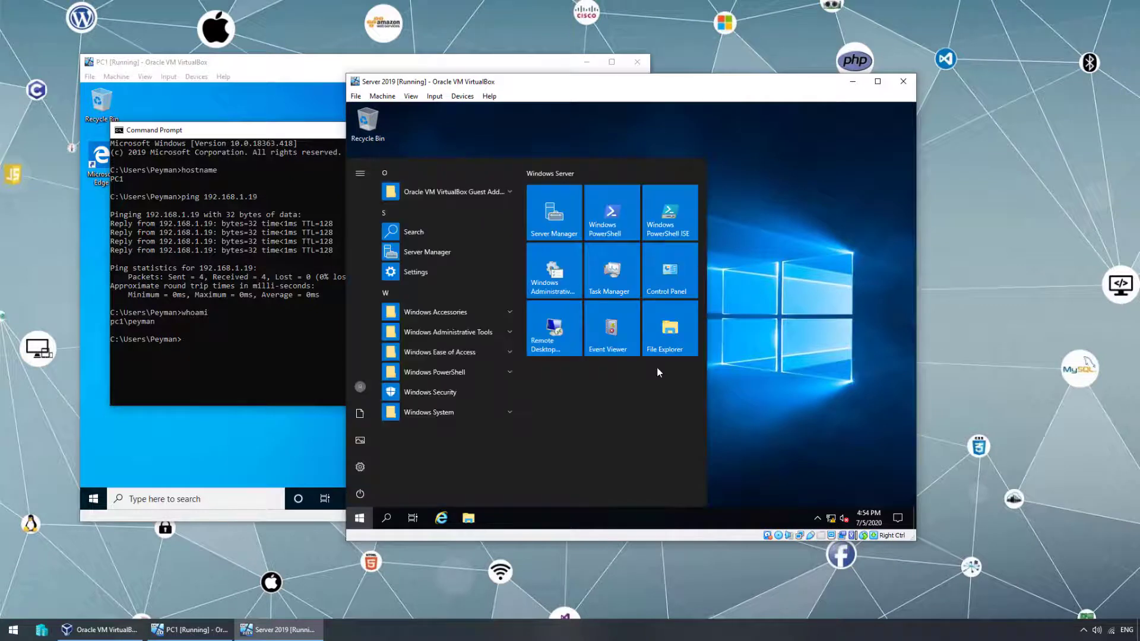
type("cmd")
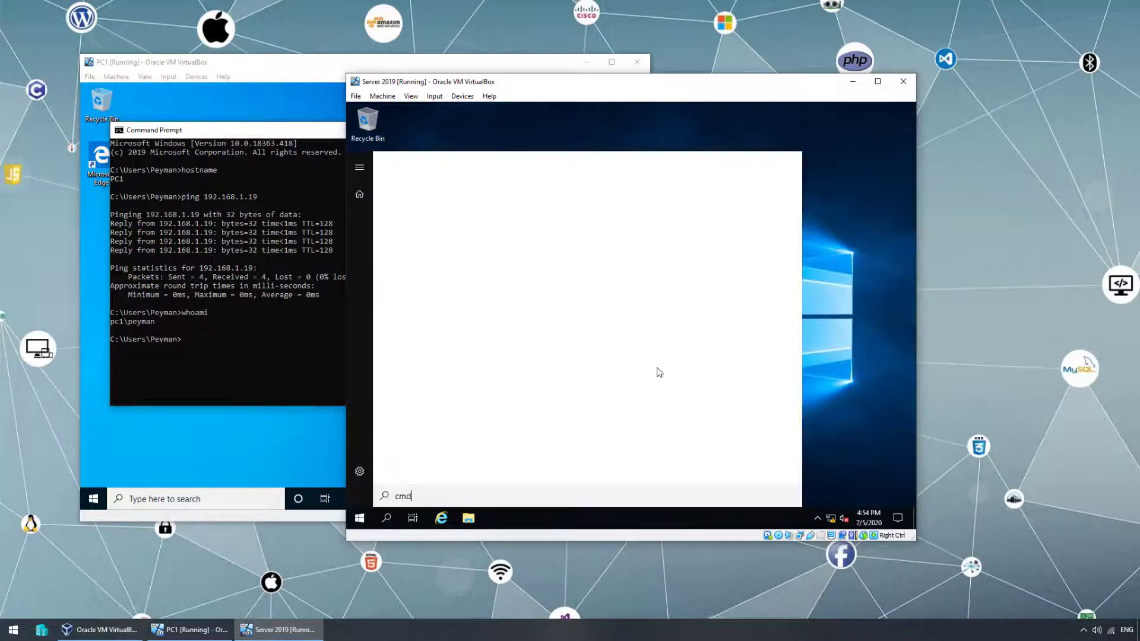
key("Return")
type("hos")
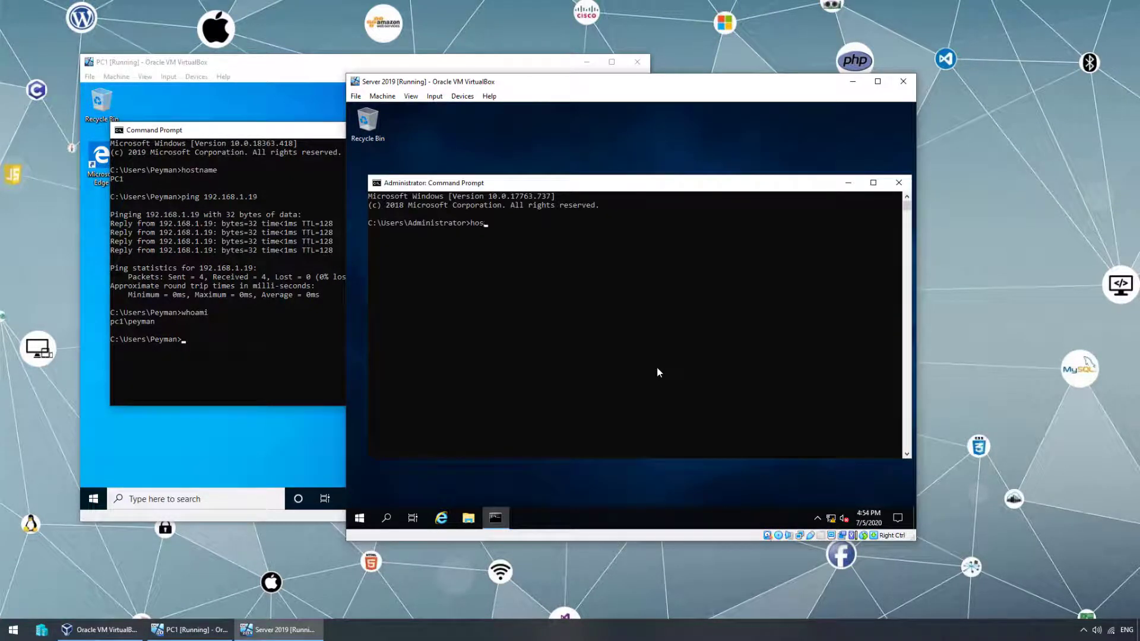
type("tname")
key("Return")
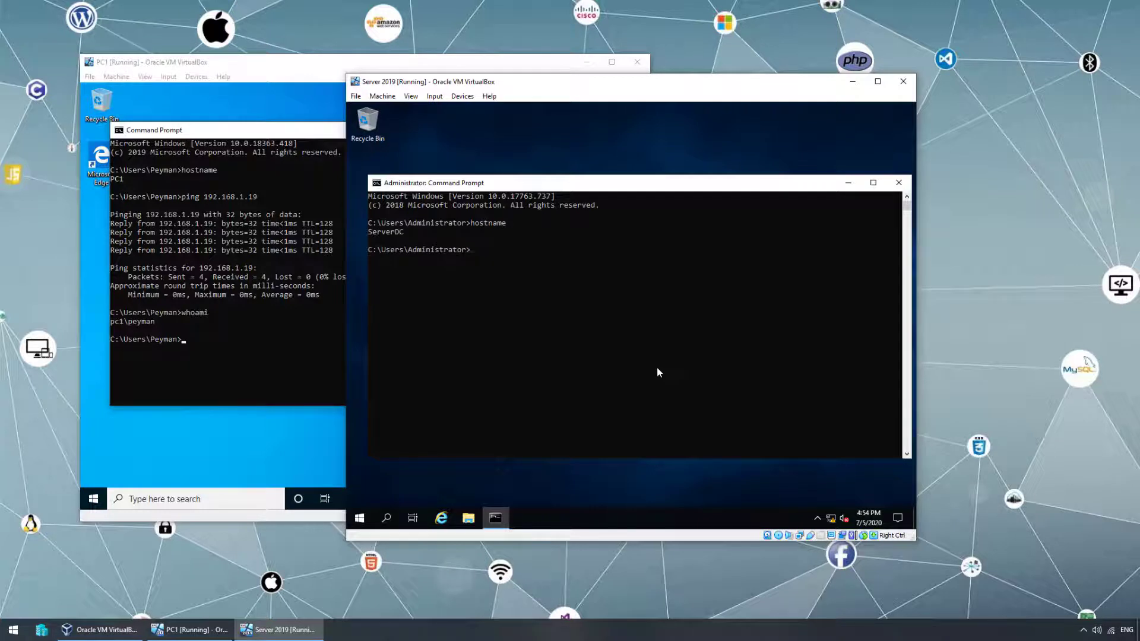
Step: Ping 192.168.1.10 with 0% loss and run whoami, showing serverdc\administrator
type("ping 192.168.1.10")
key("Return")
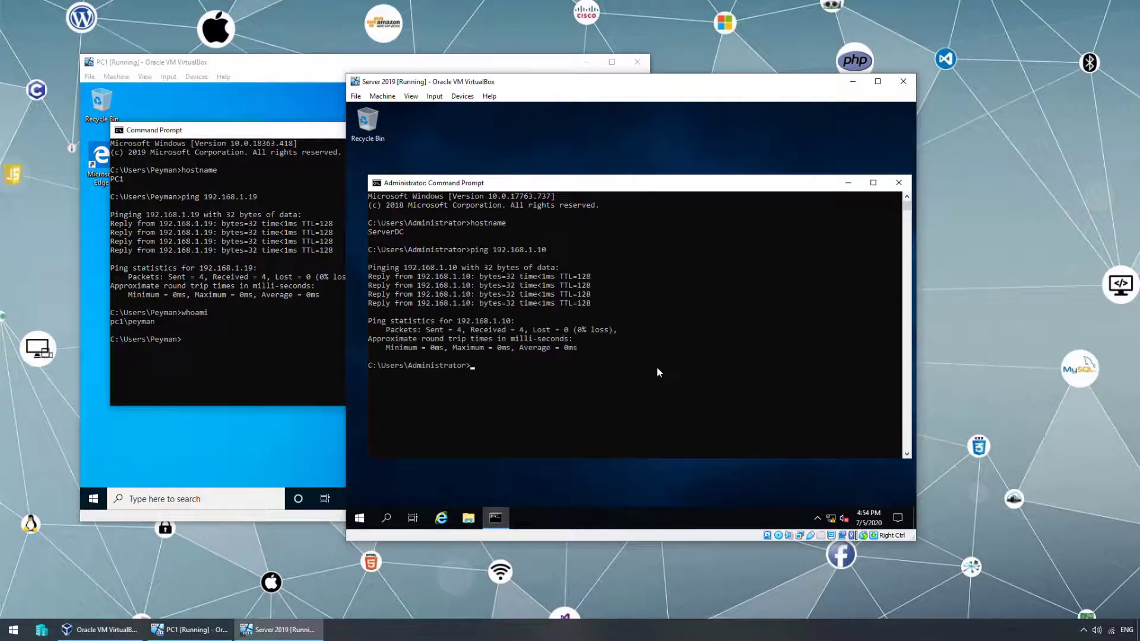
type("whoami")
key("Return")
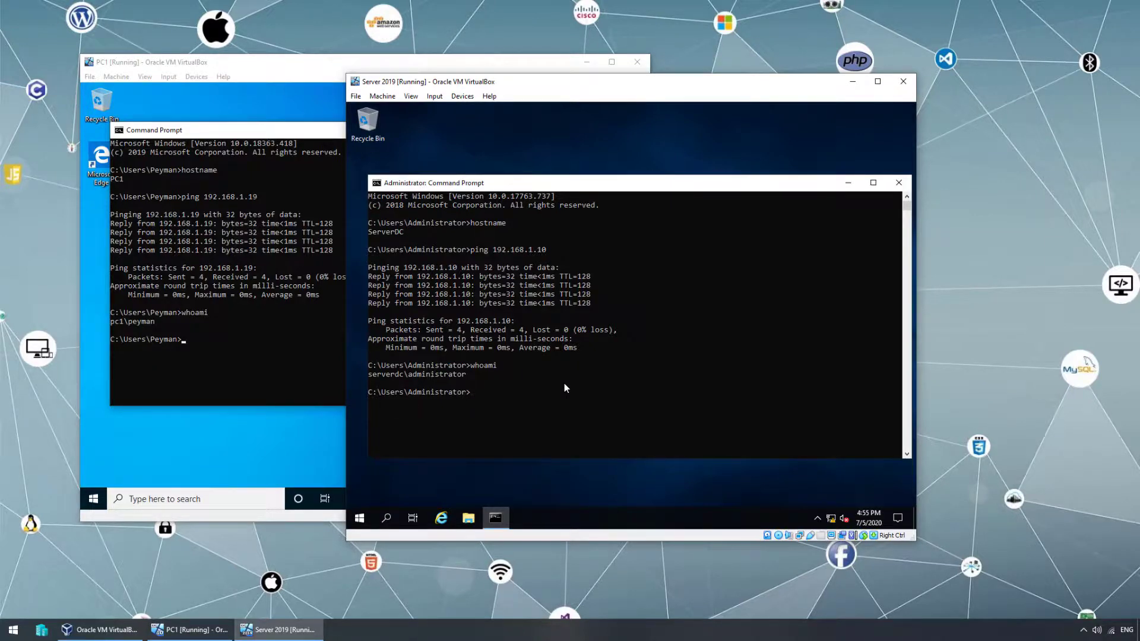
Step: Move the Server 2019 window aside and centre the PC1 window, showing its hostname, ping and whoami results
left_click_drag(616, 82, 559, 105)
left_click_drag(491, 67, 694, 78)
left_click(649, 297)
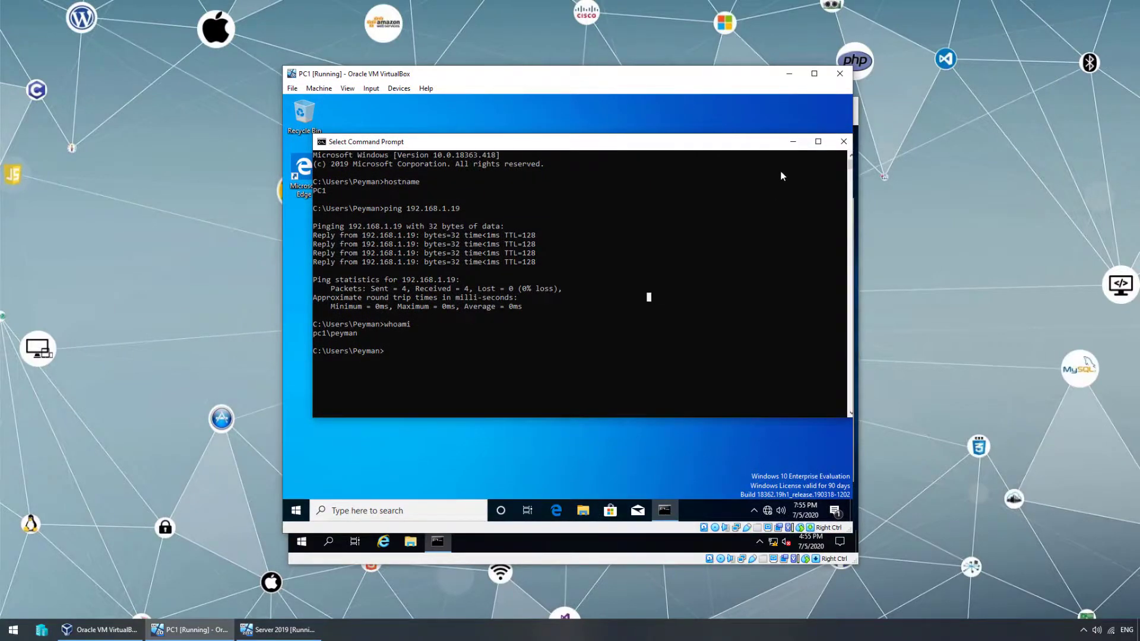